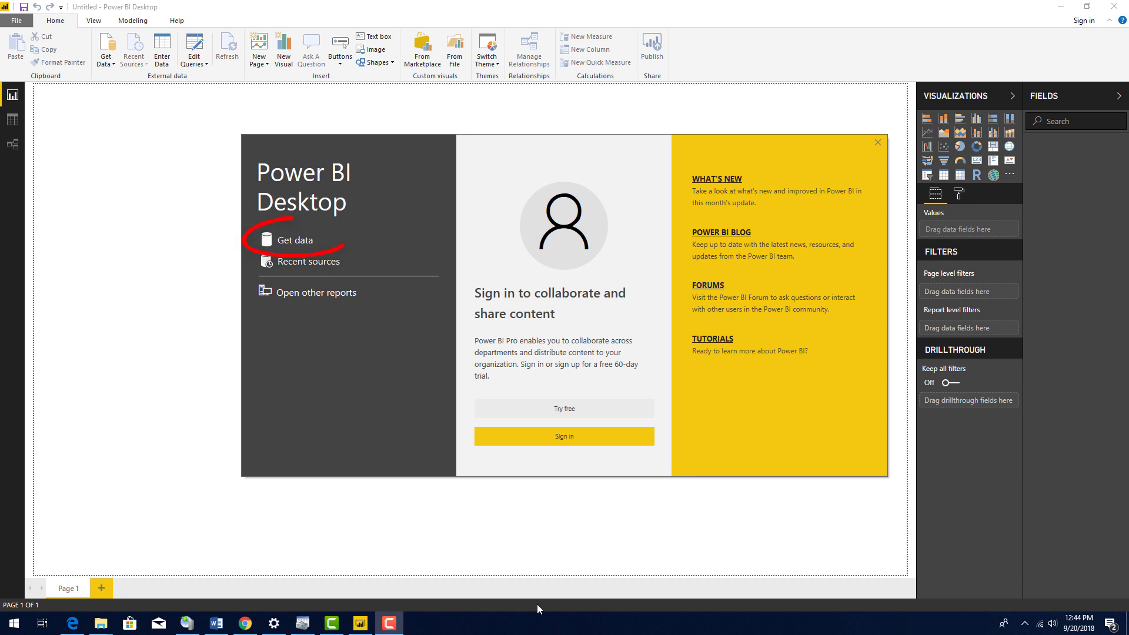
Step: Browse the Get Data connector list to the bottom and cancel without connecting
click(301, 242)
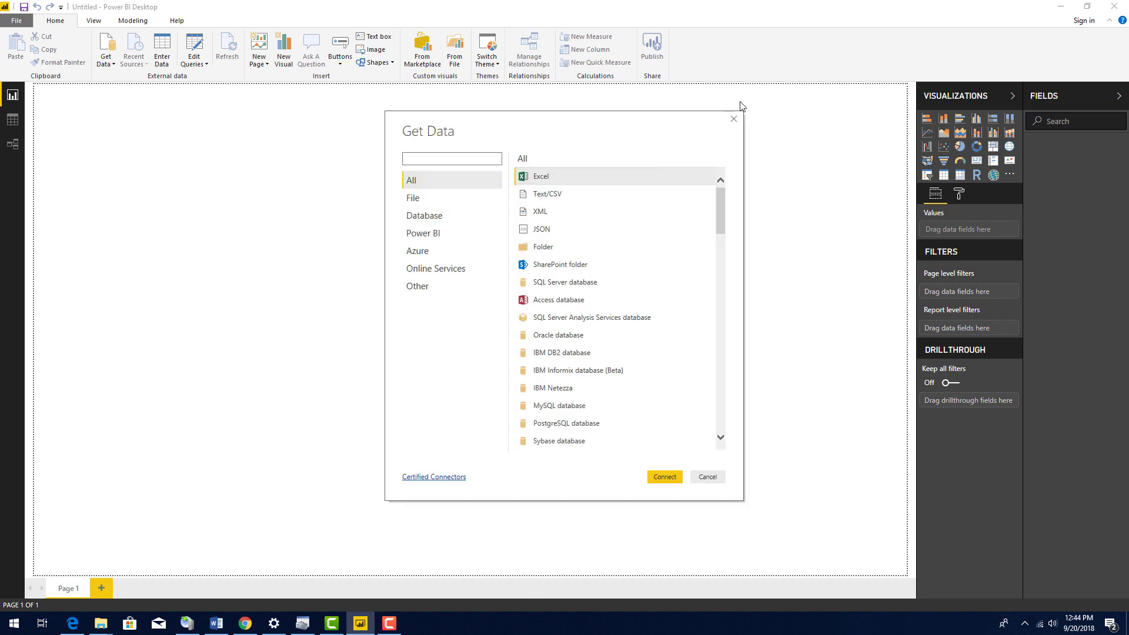
click(733, 118)
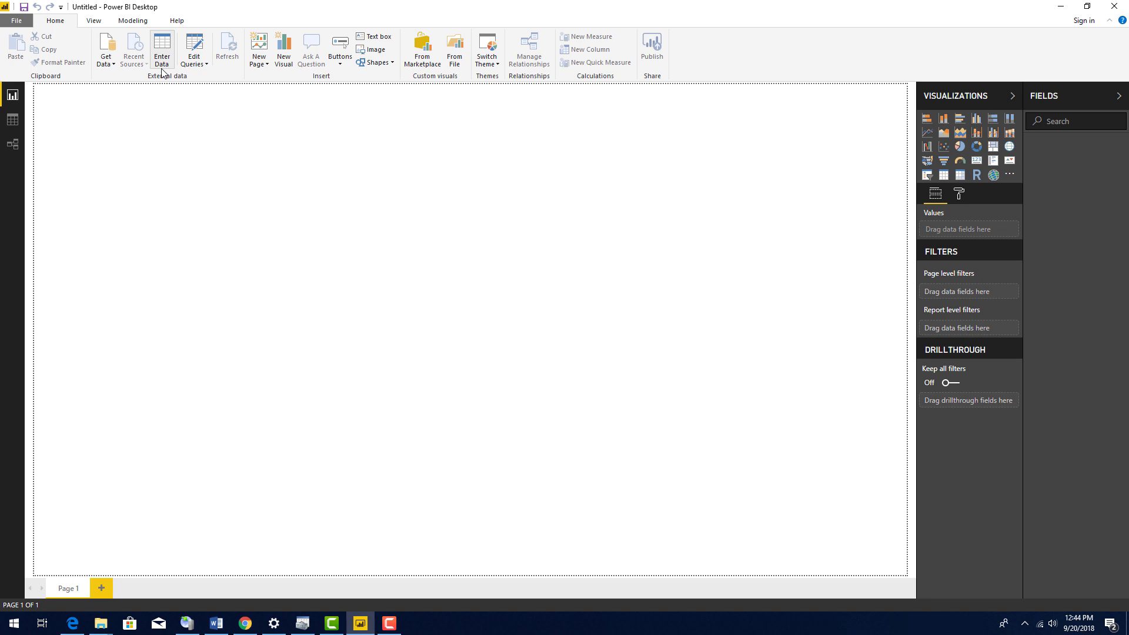
click(105, 47)
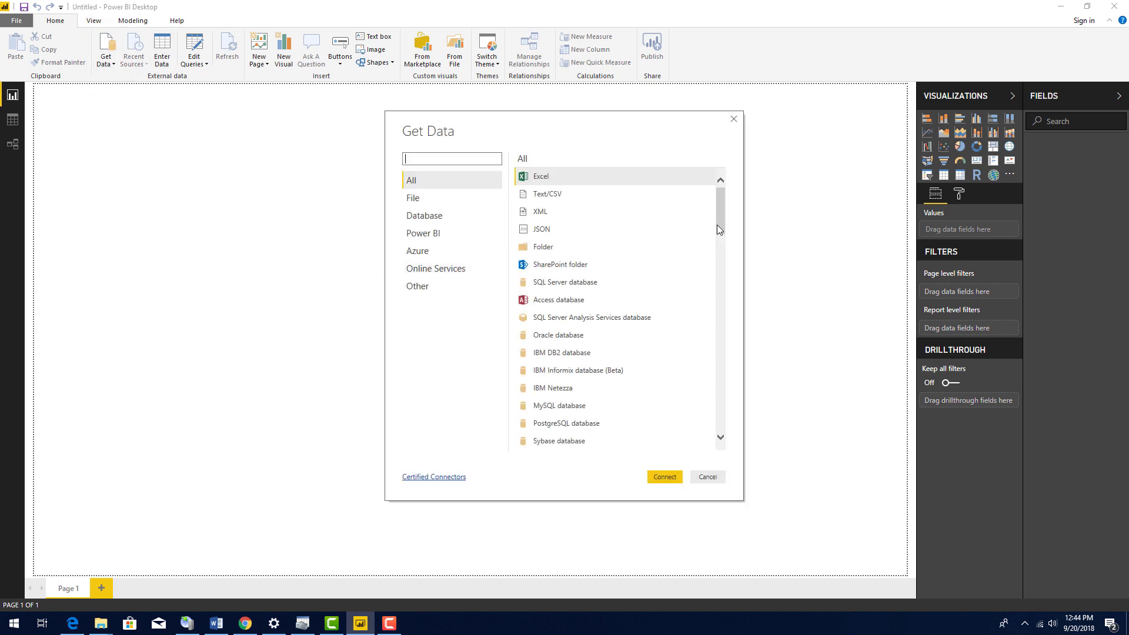
drag(719, 199, 729, 411)
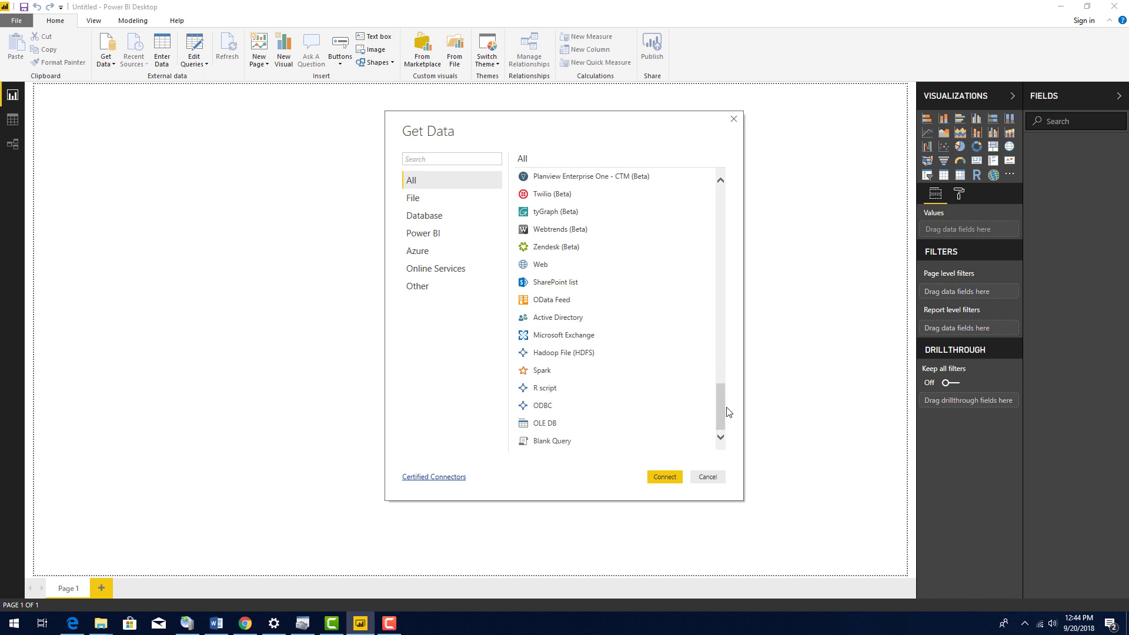
click(709, 477)
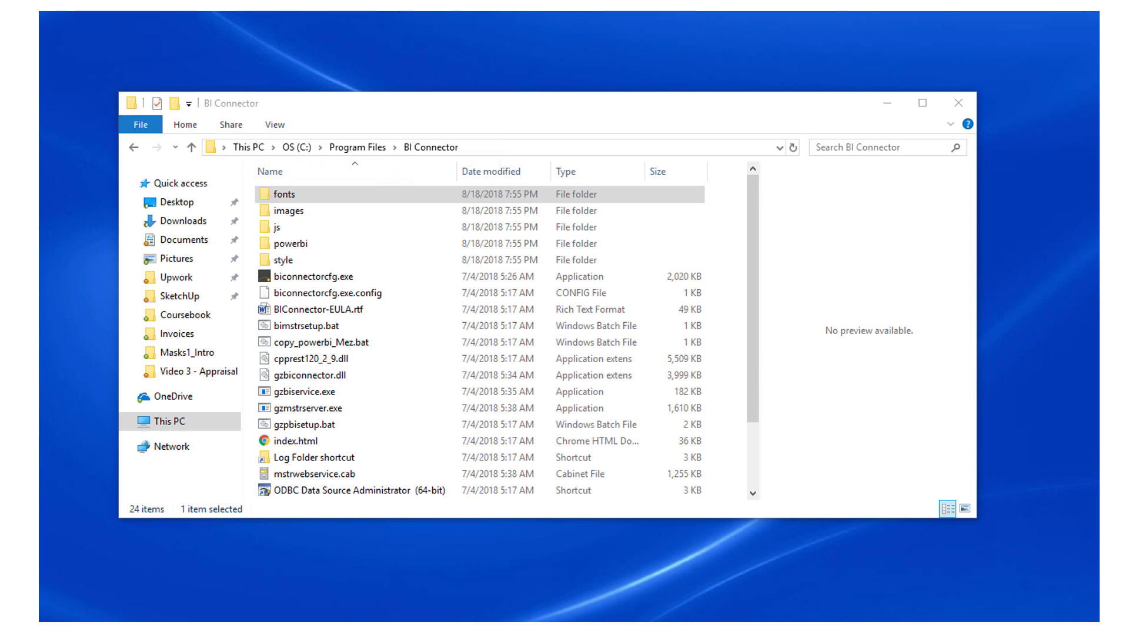
Step: Locate BIConnector.mez in Documents\Microsoft Power BI Desktop\Custom Connectors
click(356, 346)
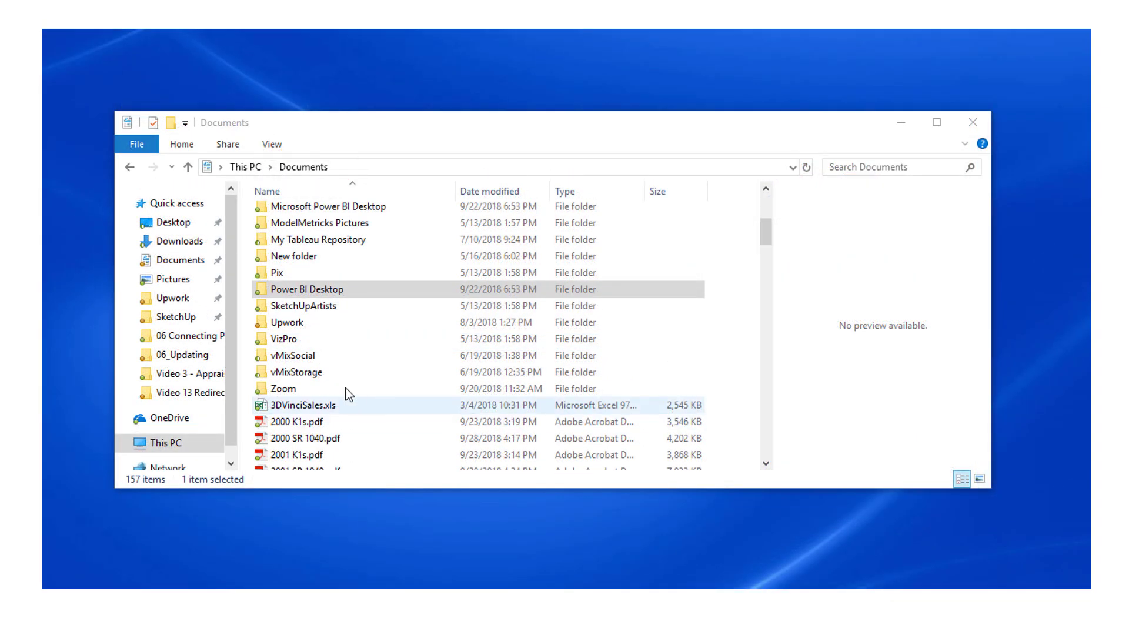
double_click(330, 290)
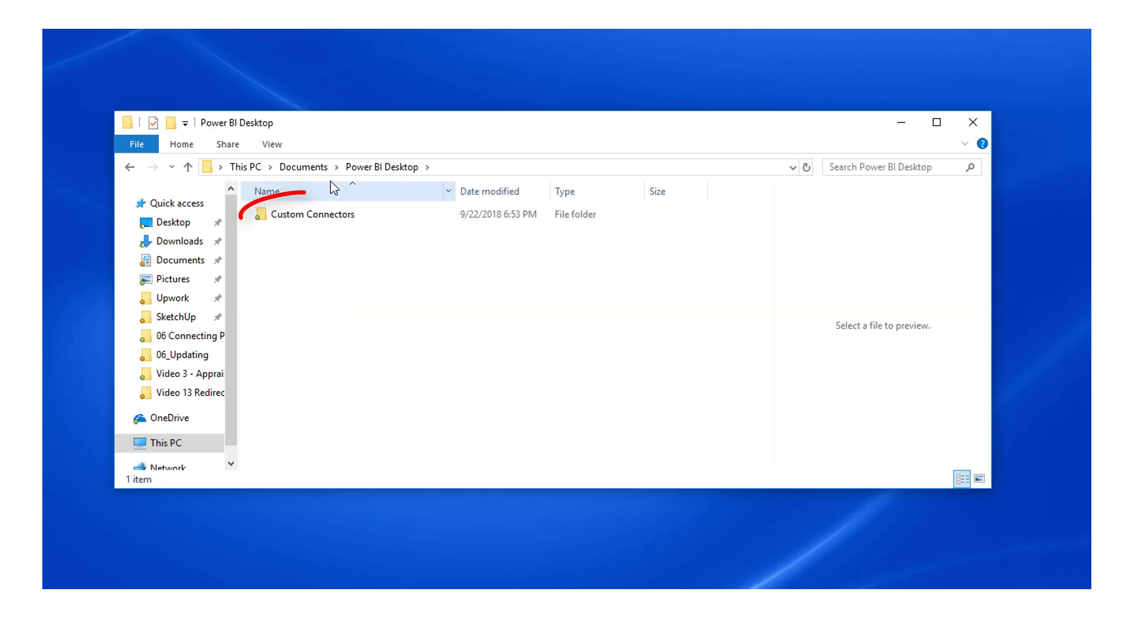
double_click(321, 215)
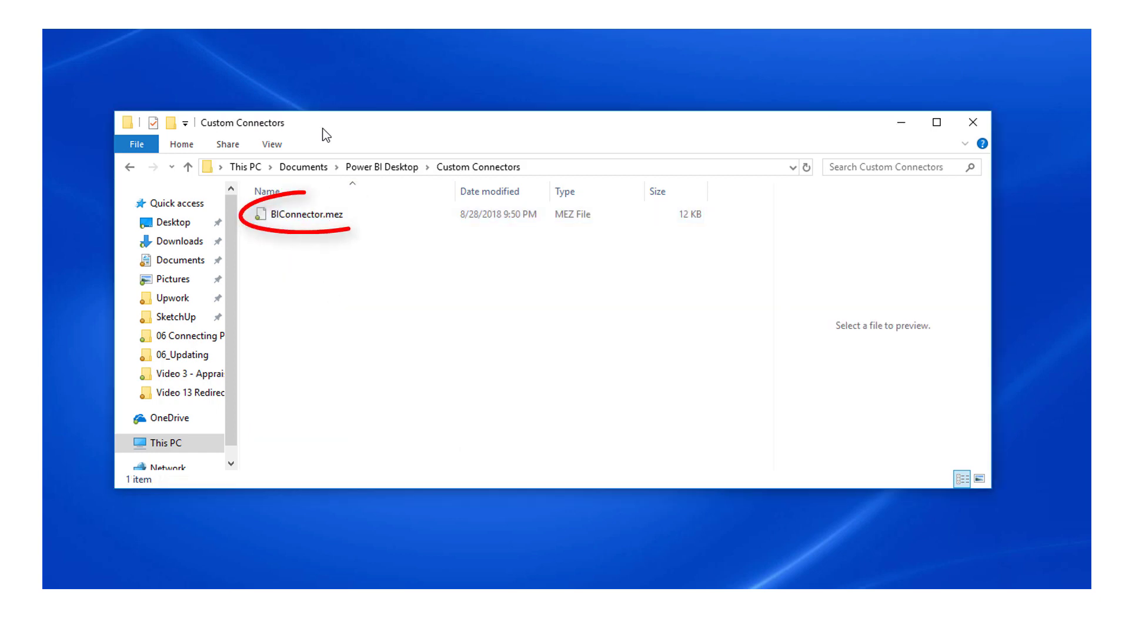
click(304, 166)
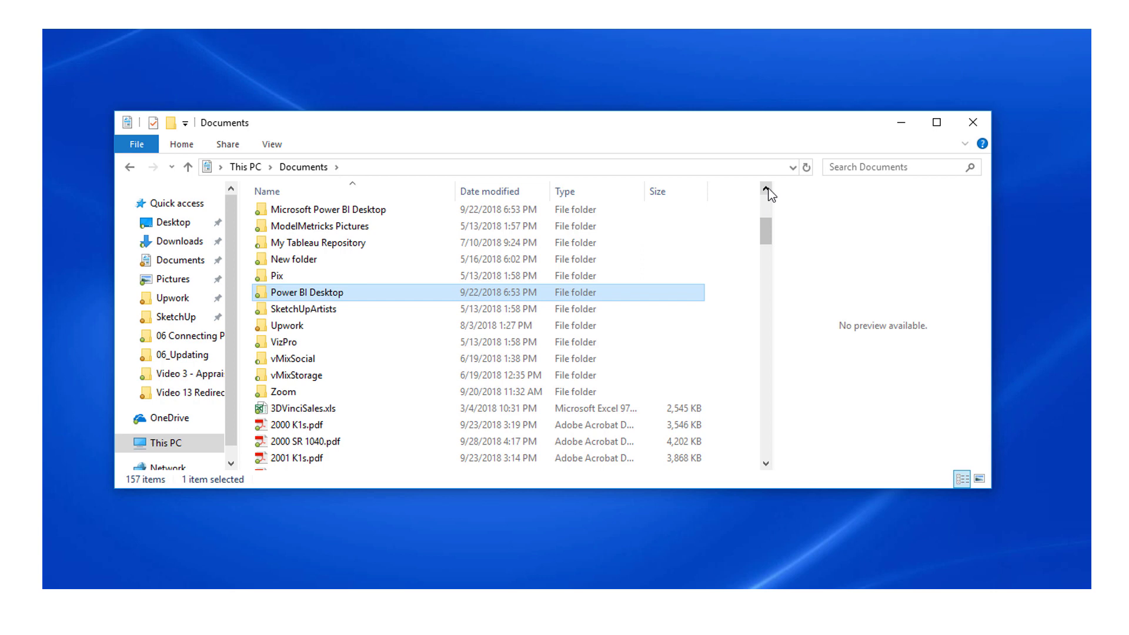
click(383, 214)
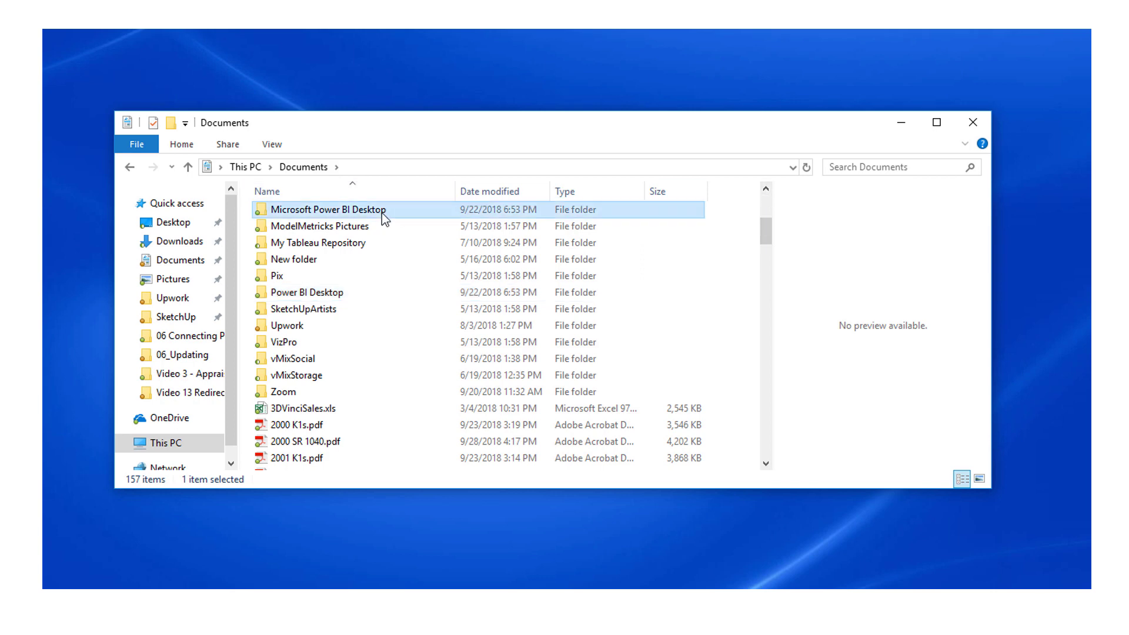
double_click(382, 213)
double_click(379, 218)
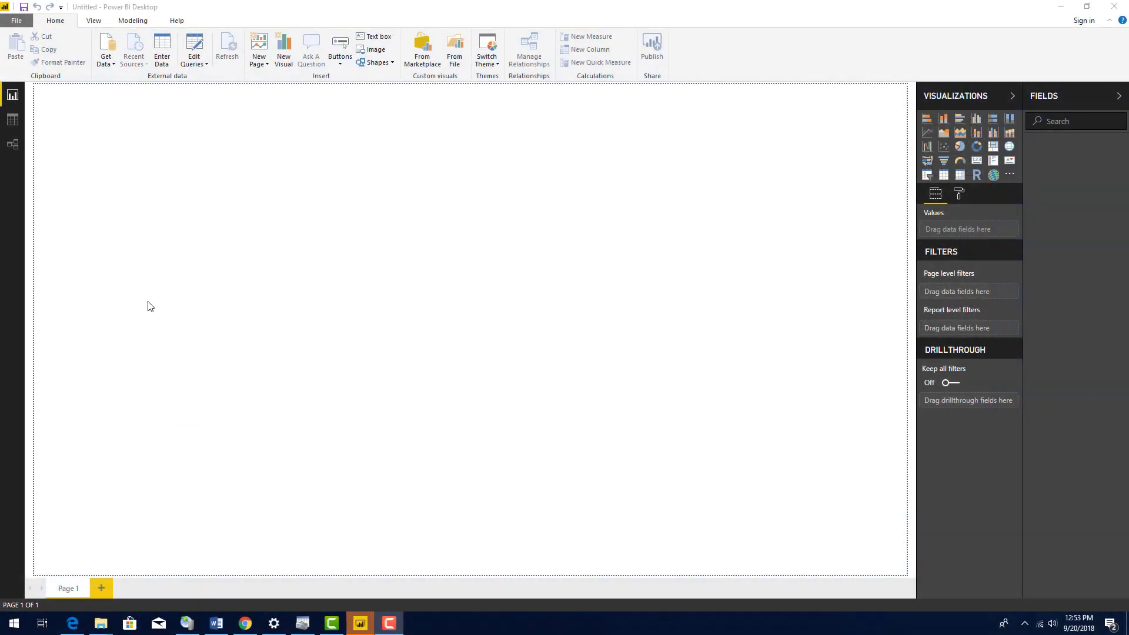
Step: Enable the Custom data connectors preview feature and acknowledge the restart notice
click(16, 21)
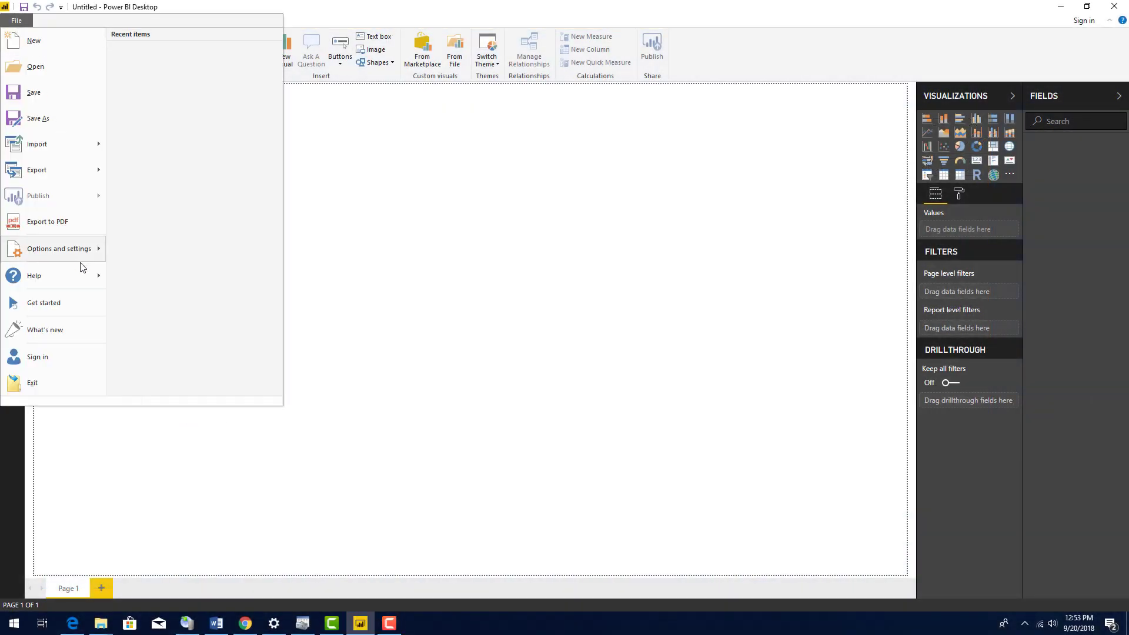
mouse_move(82, 259)
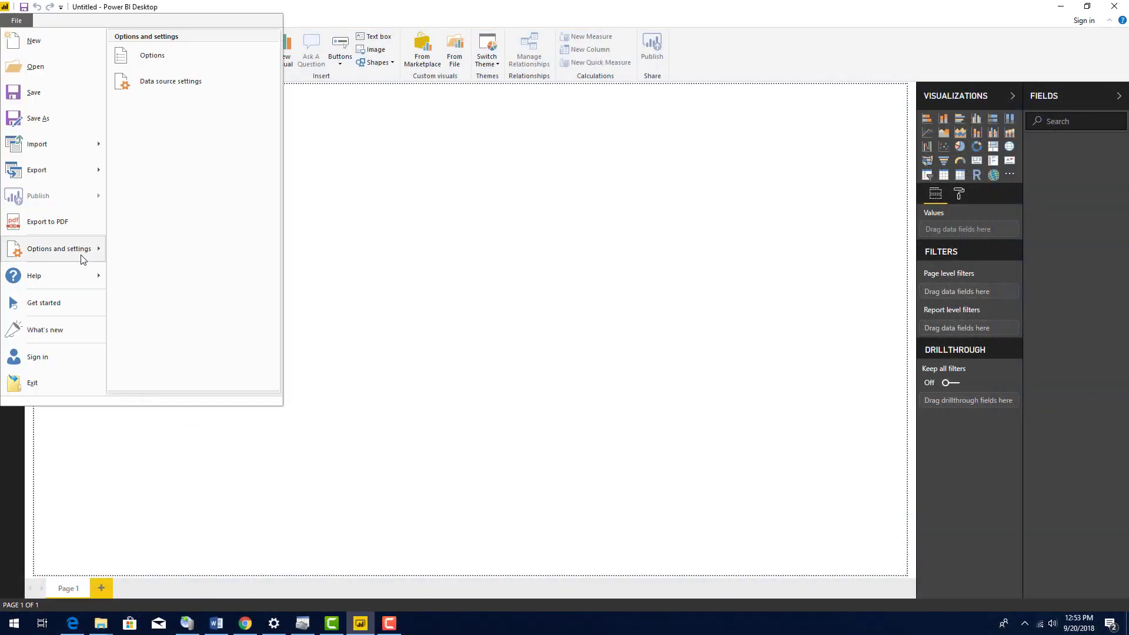
click(159, 55)
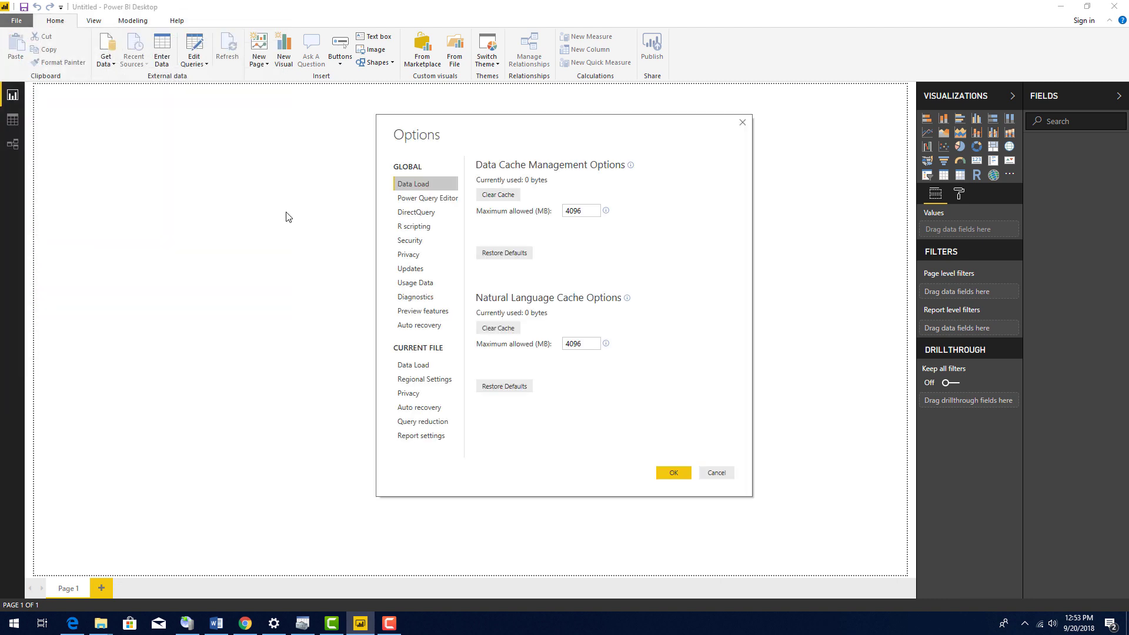
click(438, 310)
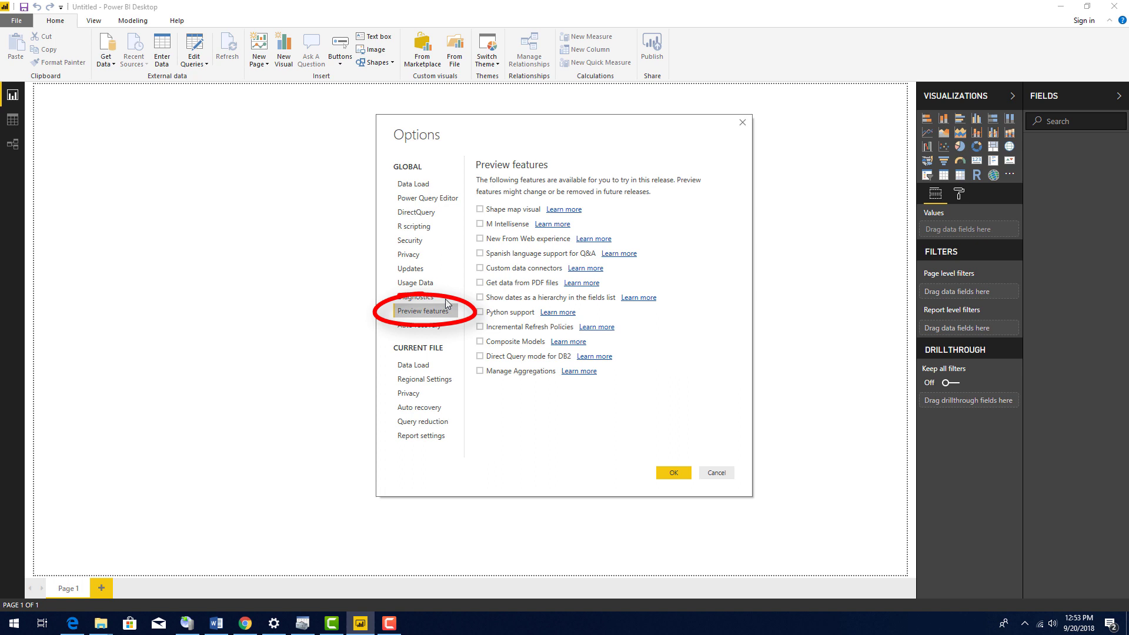
click(480, 269)
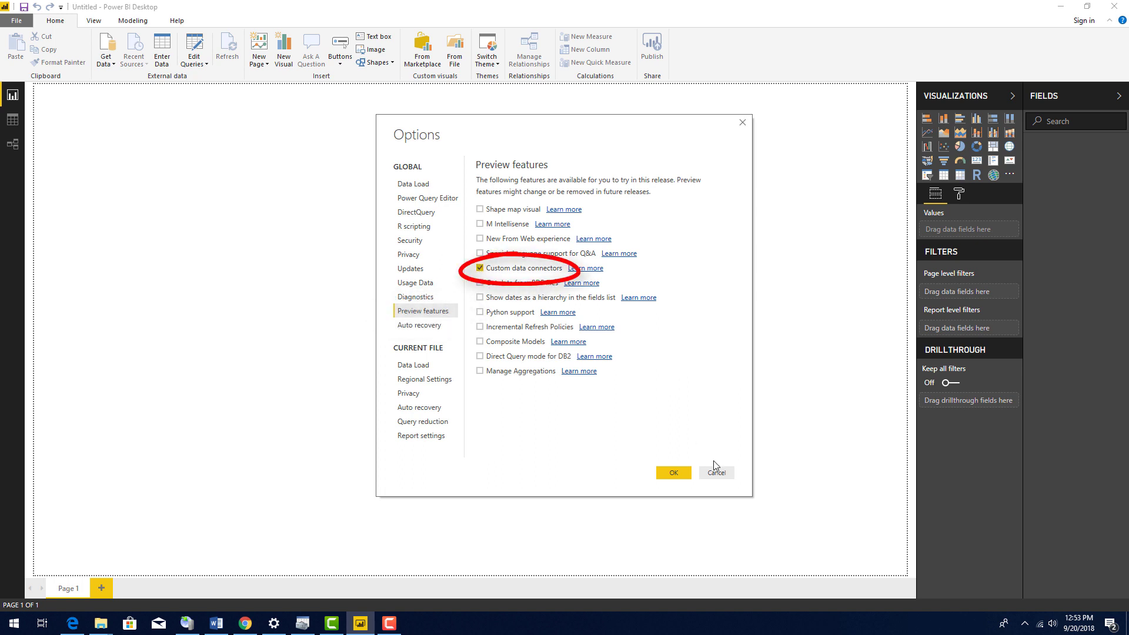
click(674, 472)
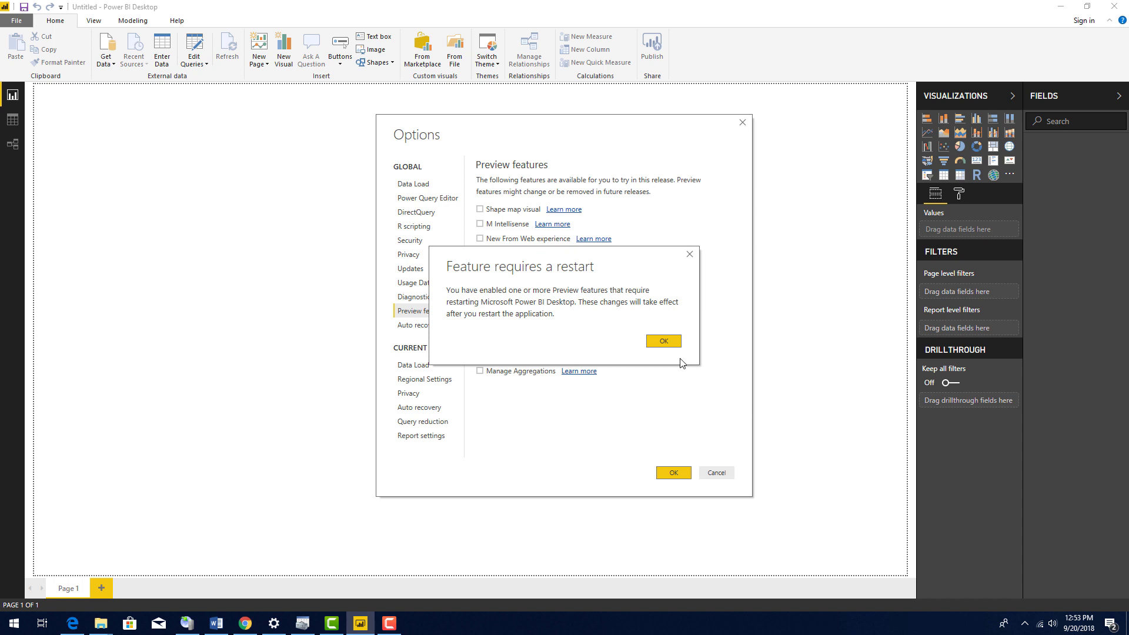
click(664, 342)
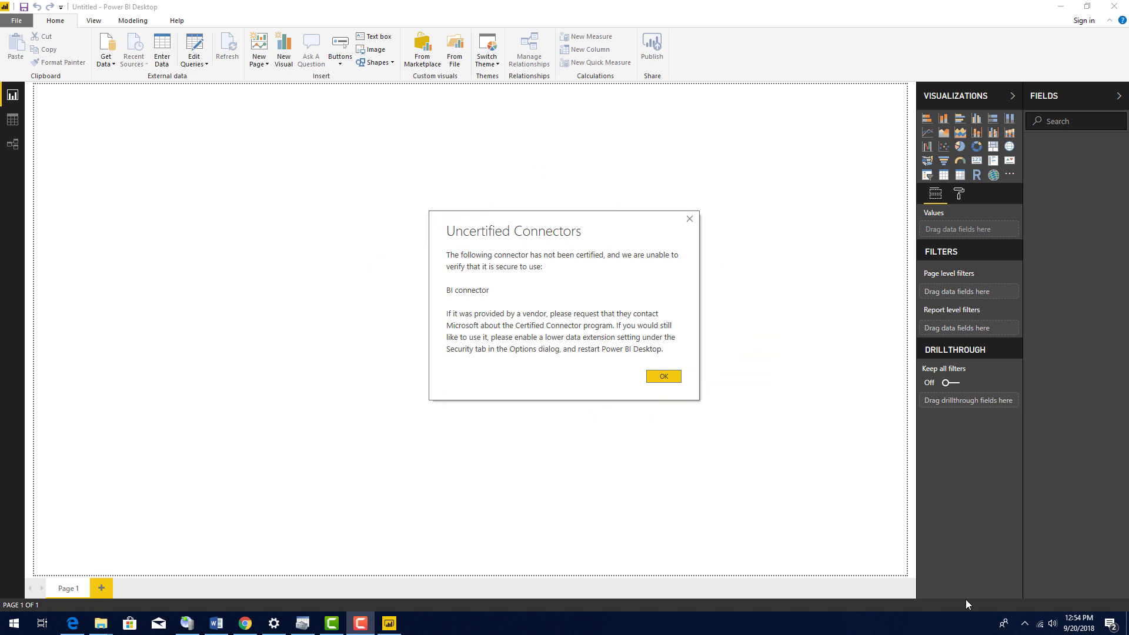
Step: Dismiss the uncertified connector warning and set Data Extensions security to allow any extension without validation
click(669, 378)
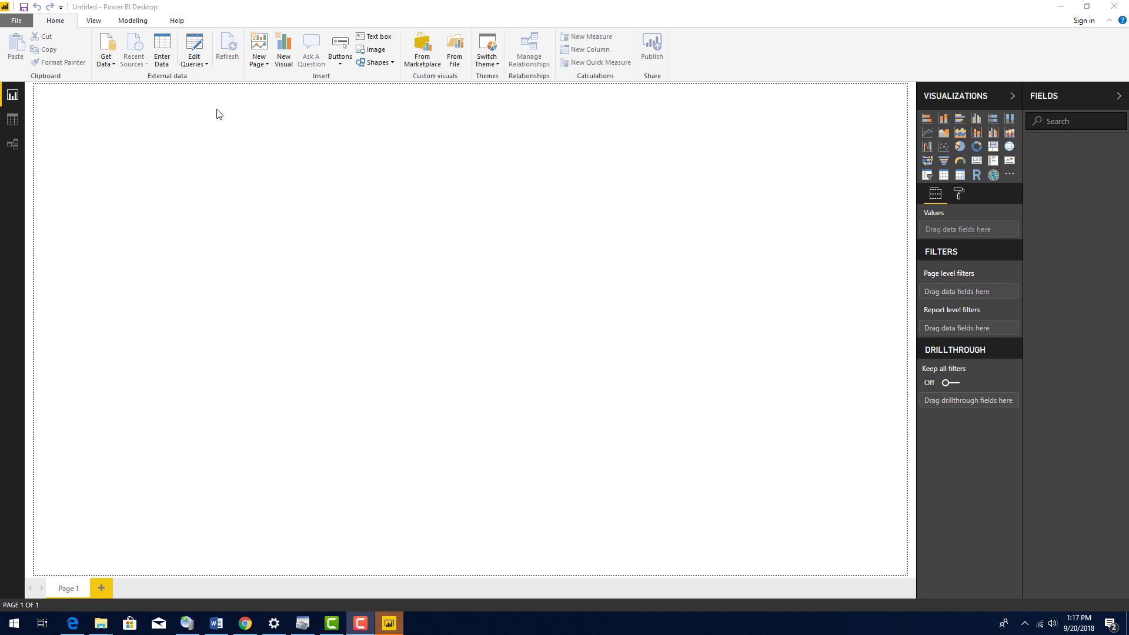
click(14, 20)
mouse_move(76, 253)
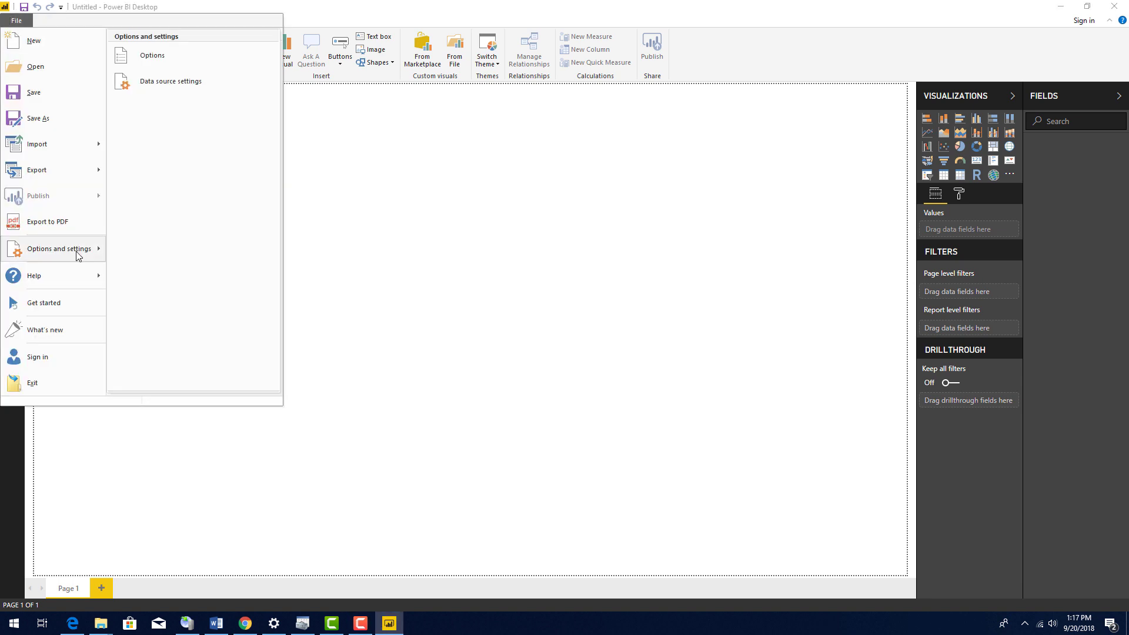
click(174, 65)
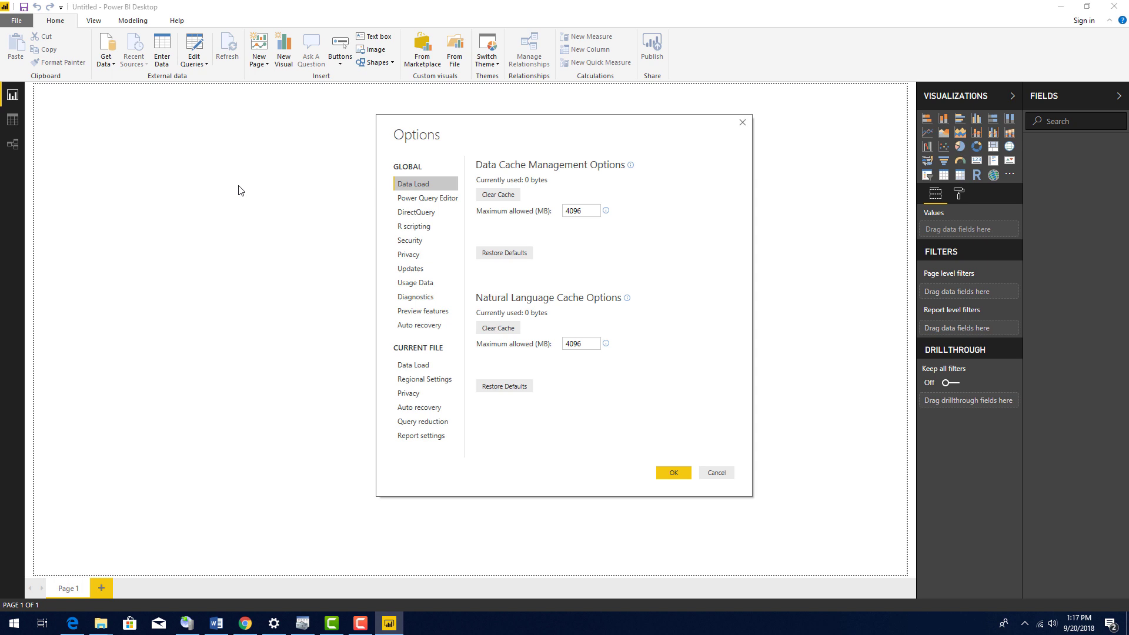
click(412, 241)
click(480, 266)
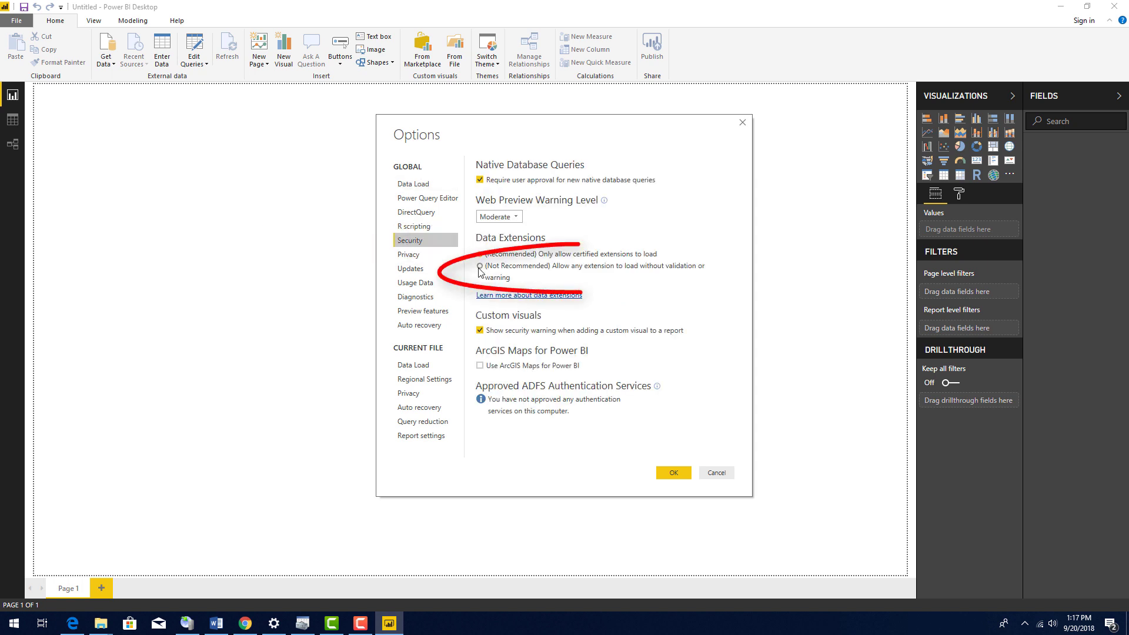
click(674, 473)
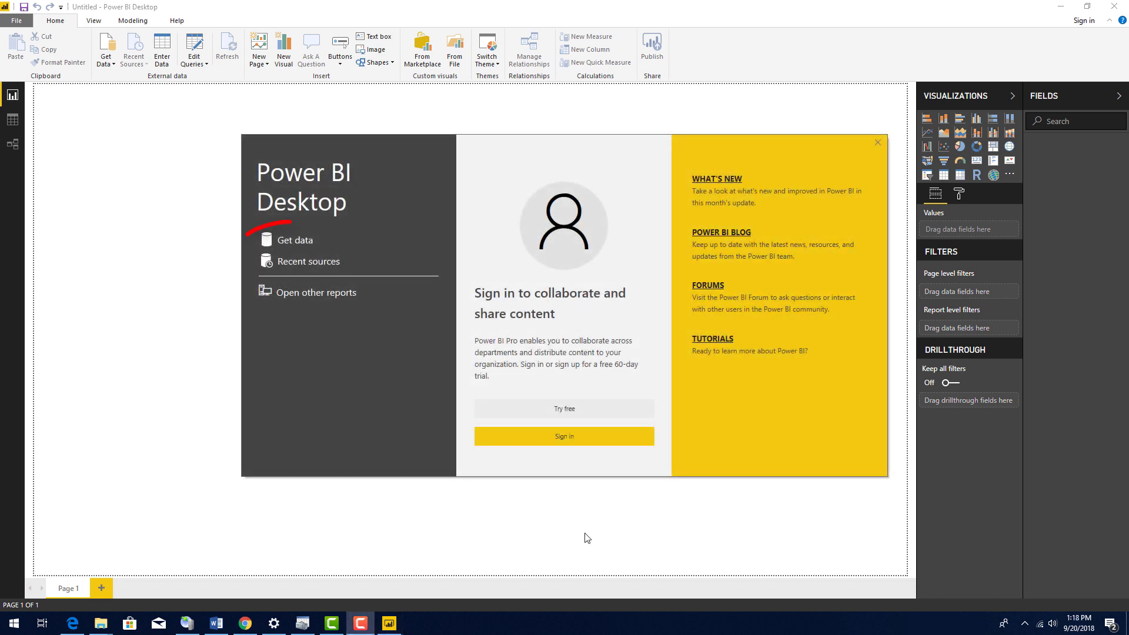
Step: Choose BI connector from the Get Data connector list and connect with it
click(302, 244)
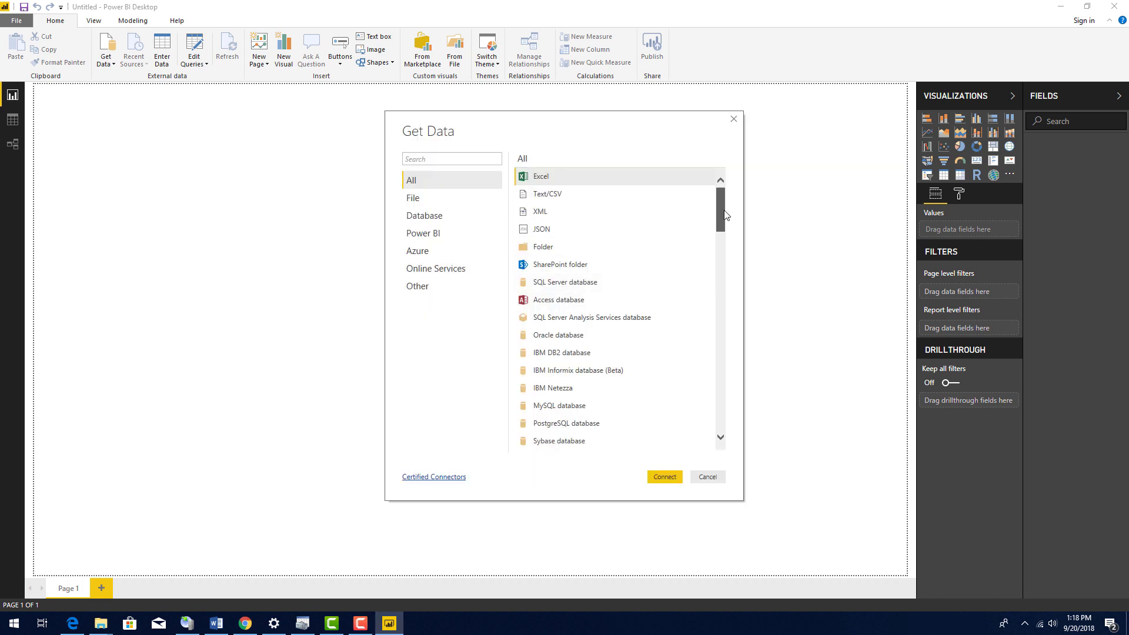
drag(721, 200, 734, 426)
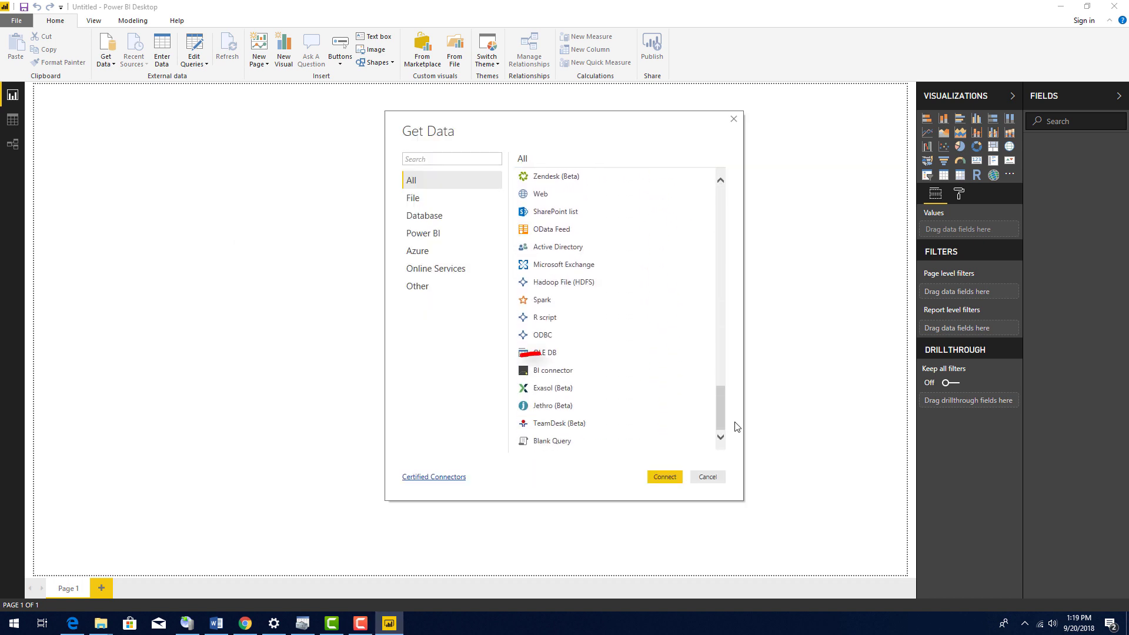
click(566, 372)
click(665, 477)
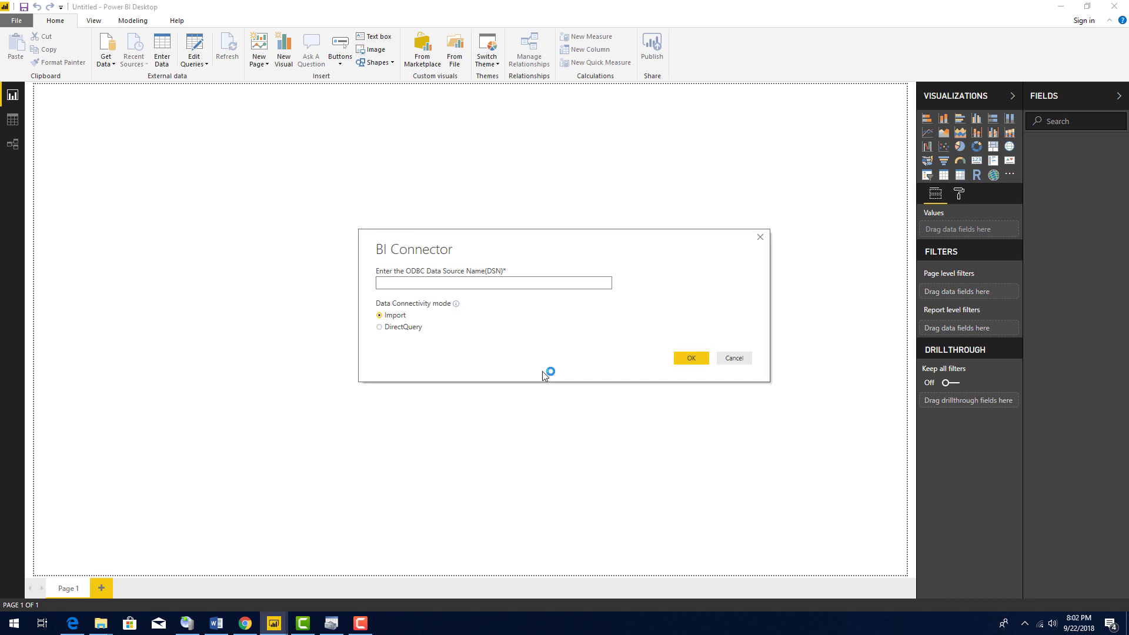
Step: Enter DSN 'OBIEE Dev Subject Area' in DirectQuery mode and sign in with username and password
text(OBIEE )
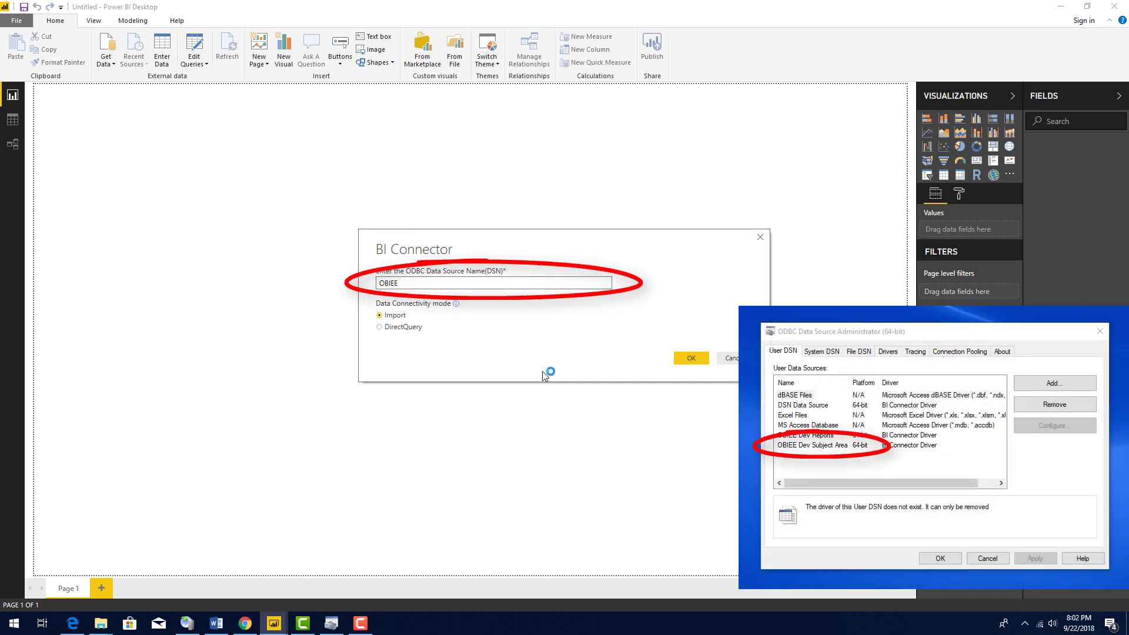
text(Dev Subject Area)
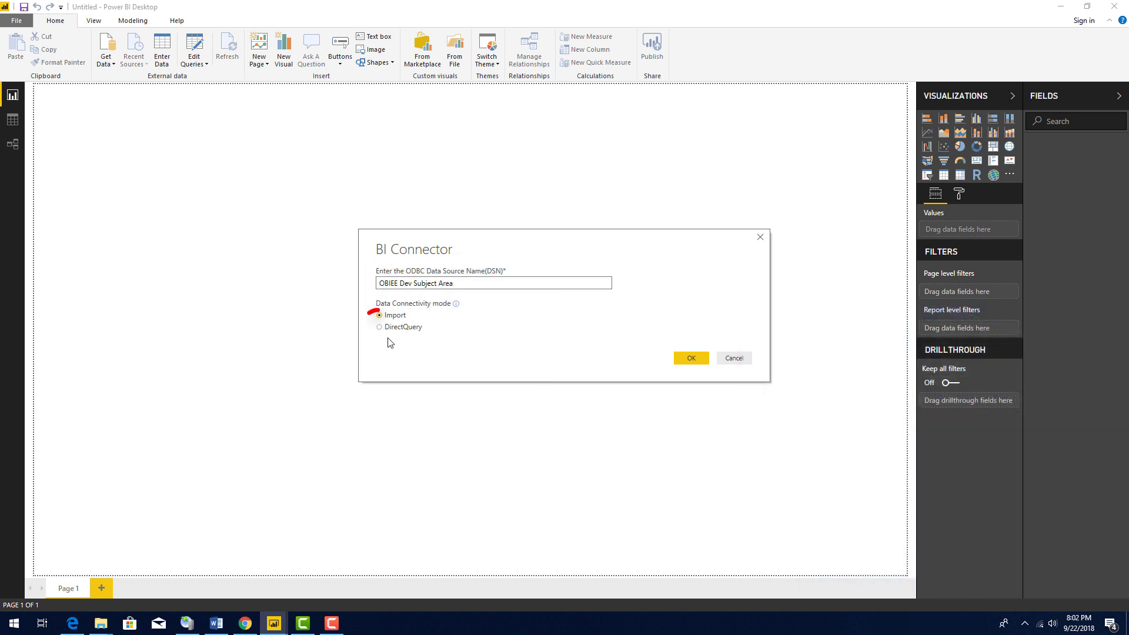
click(380, 327)
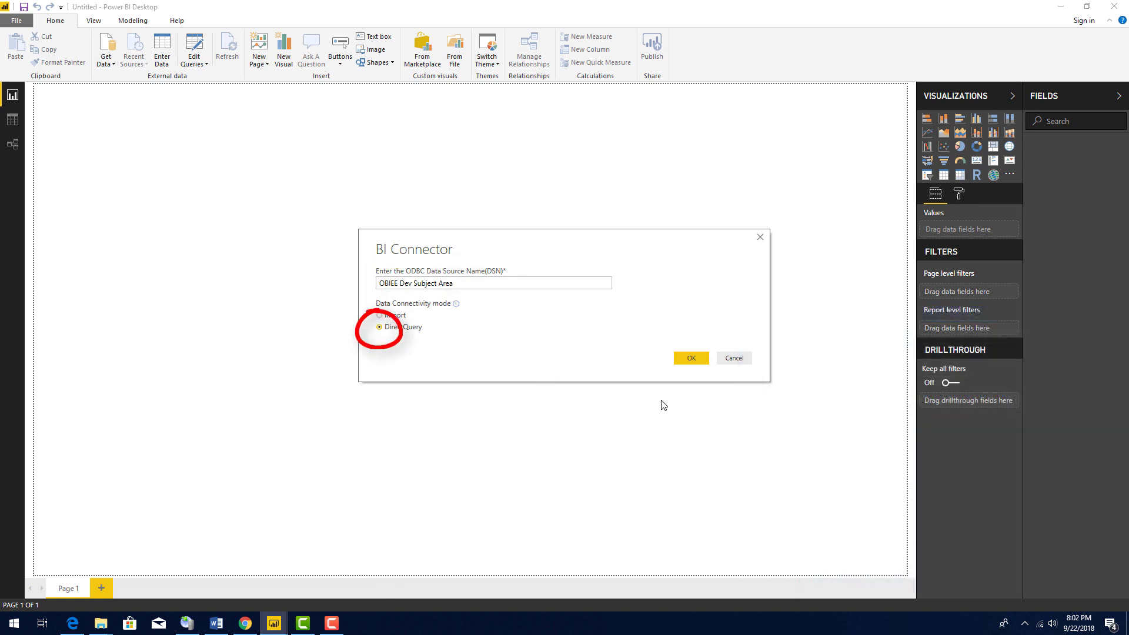
click(691, 359)
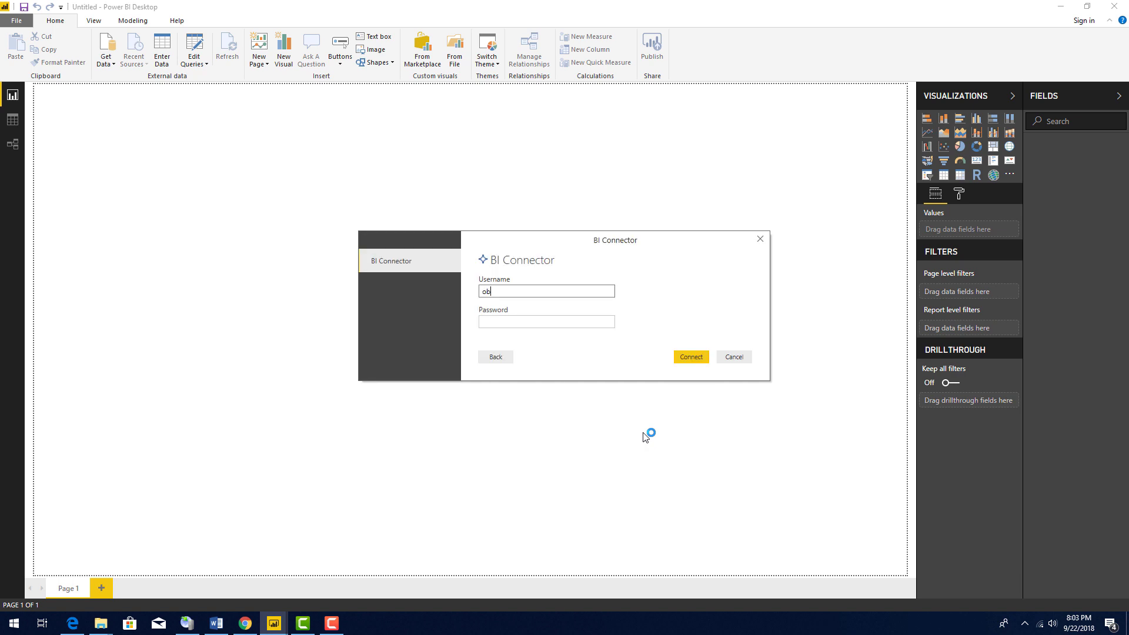
text(obieetest)
key(Tab)
text(•••)
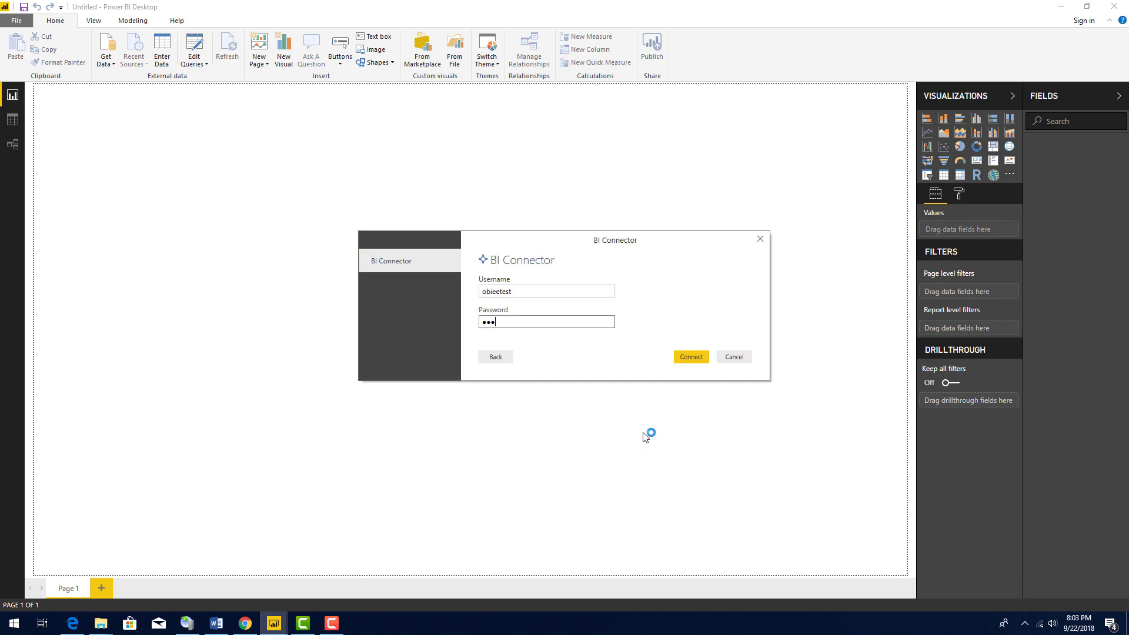
text(•••••)
click(698, 358)
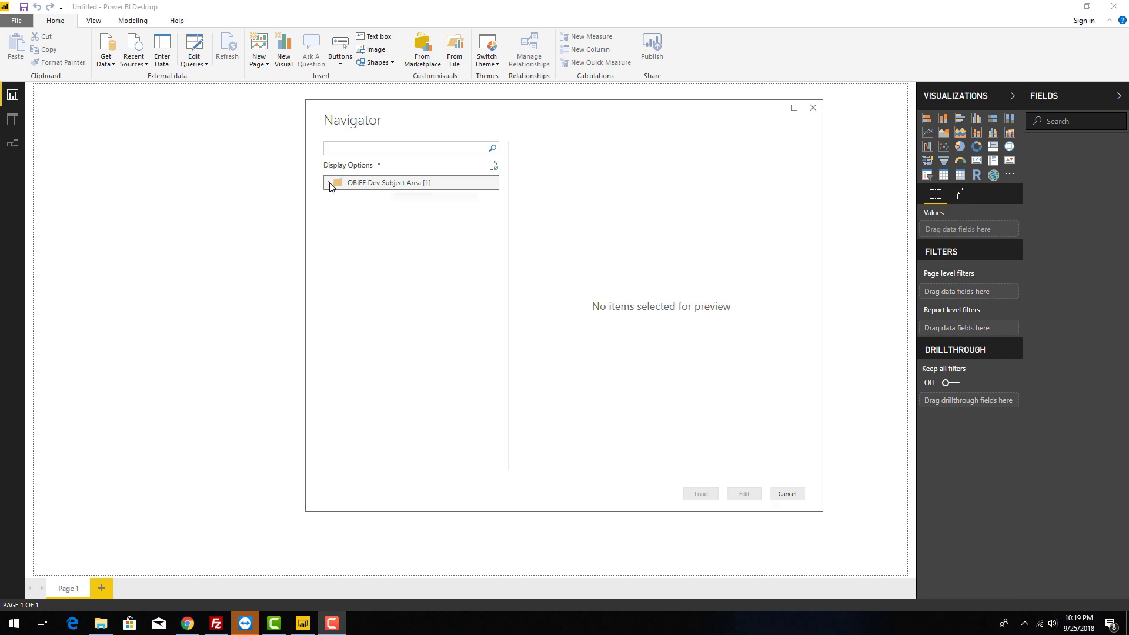
Step: Tick Order Details, Customers, Orders and Products under OBIEE Dev Subject Area > Northwind and load them
click(329, 183)
click(338, 227)
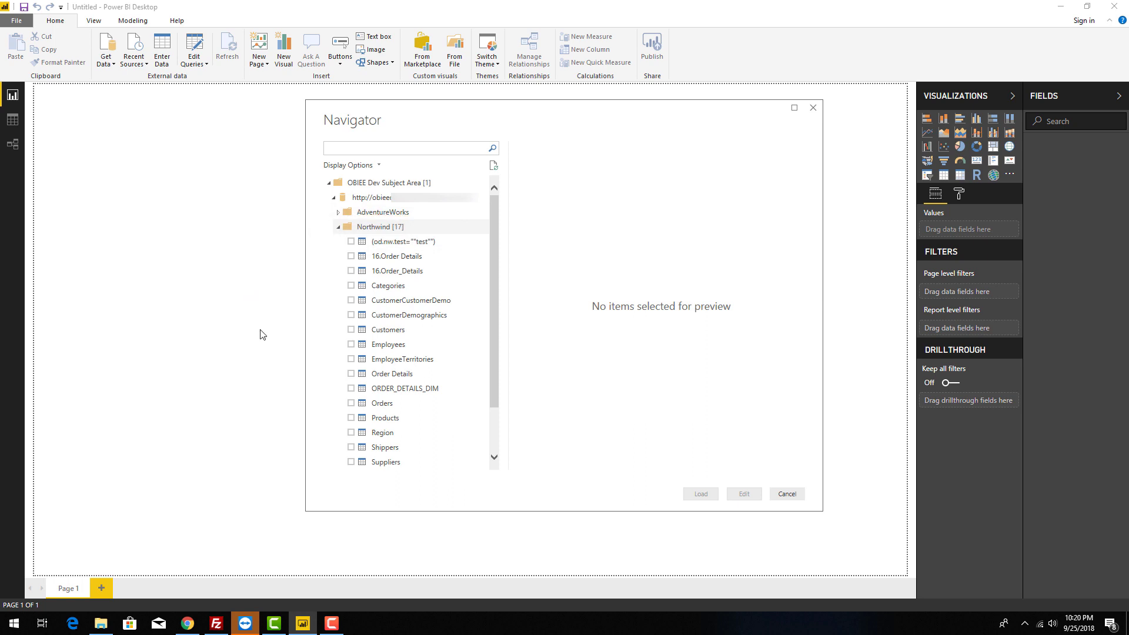
click(351, 373)
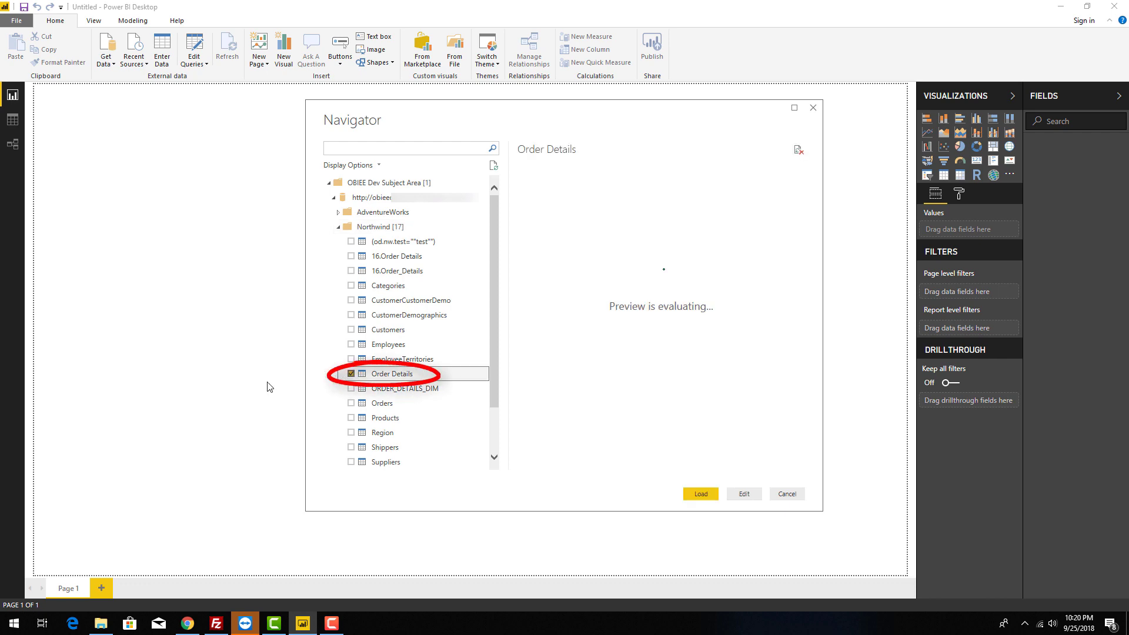
click(351, 330)
click(352, 403)
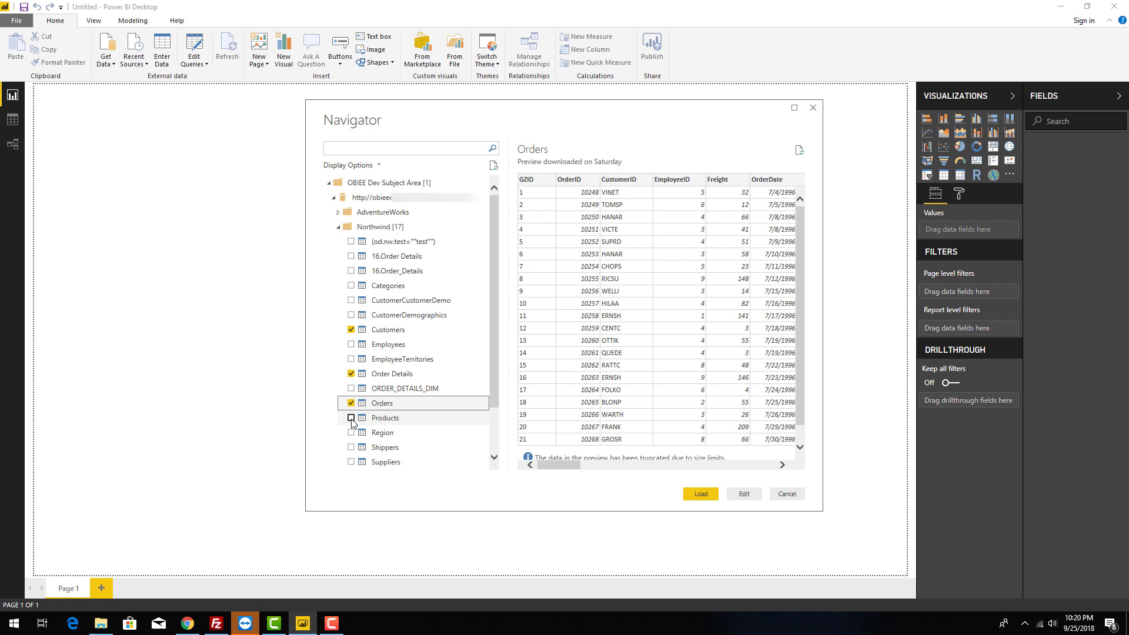
click(352, 418)
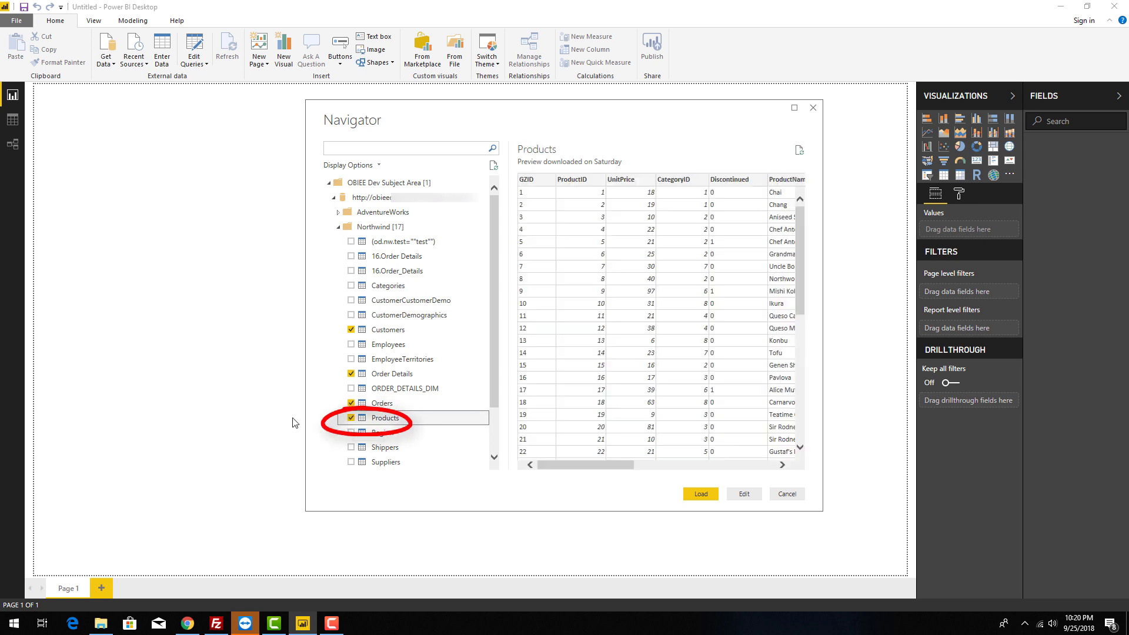
click(394, 378)
click(384, 420)
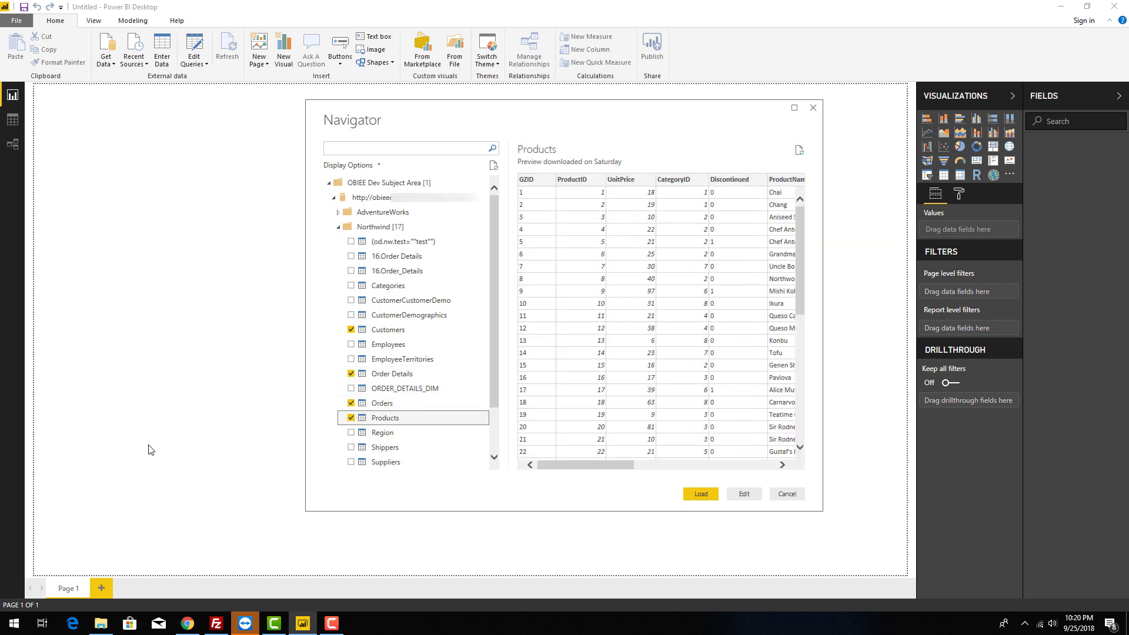
click(700, 495)
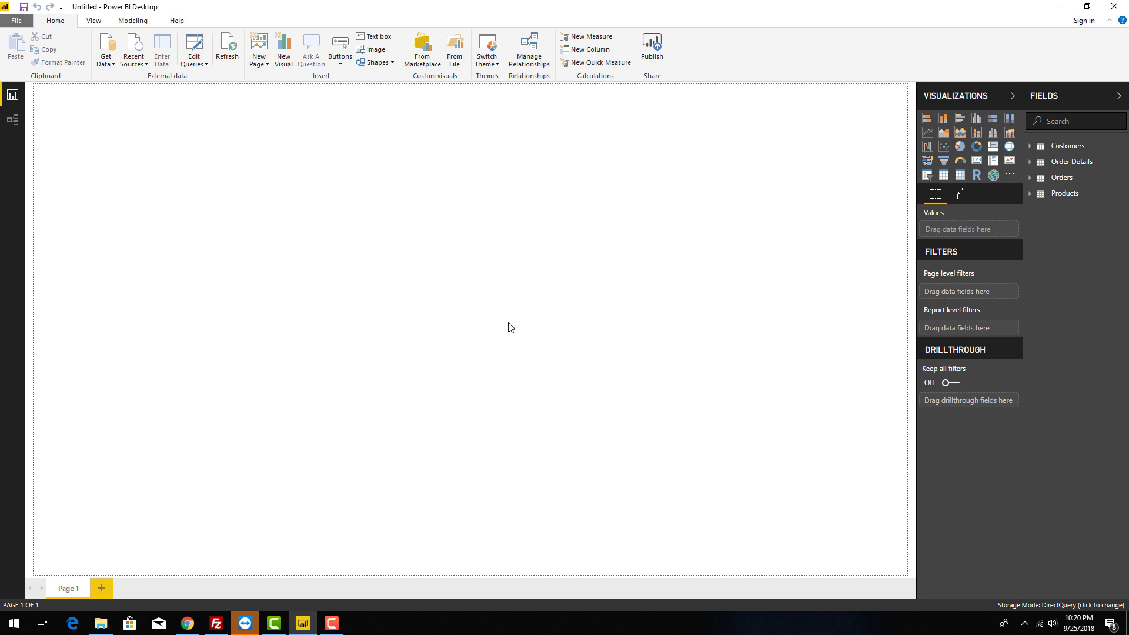
Step: In Manage Relationships, link Order Details to Products as many-to-one with single cross-filter
click(545, 70)
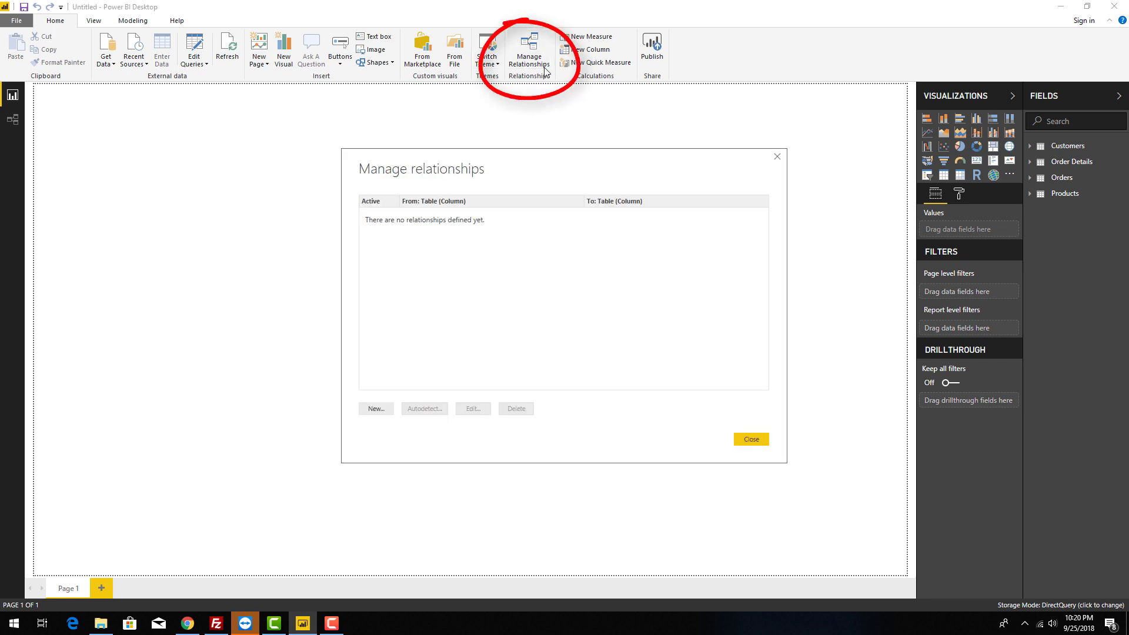
click(377, 413)
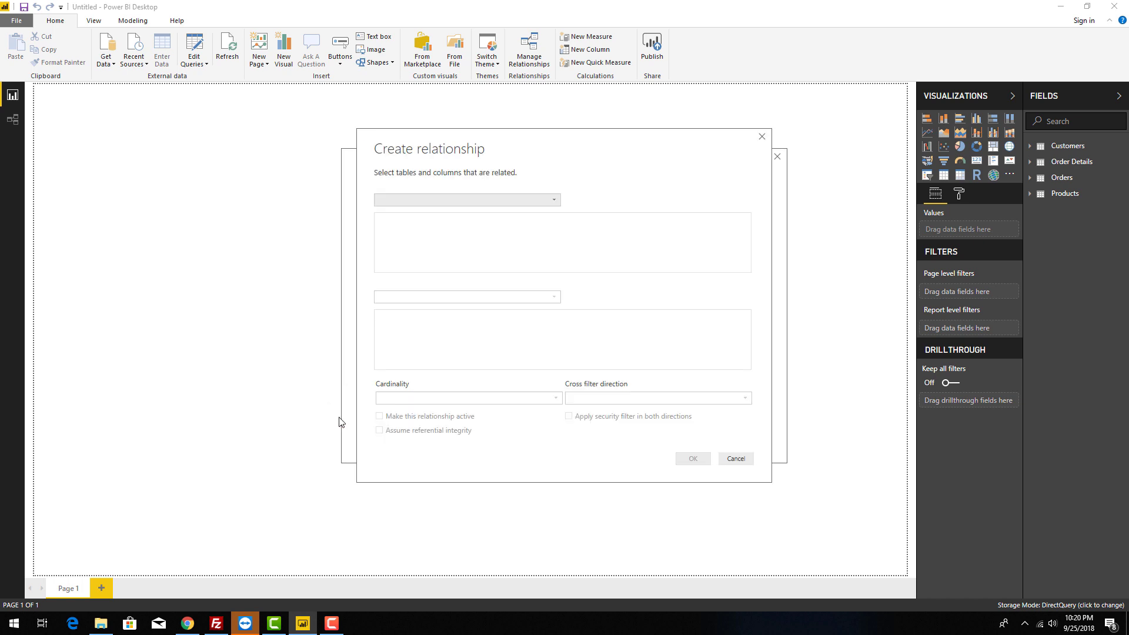
click(546, 203)
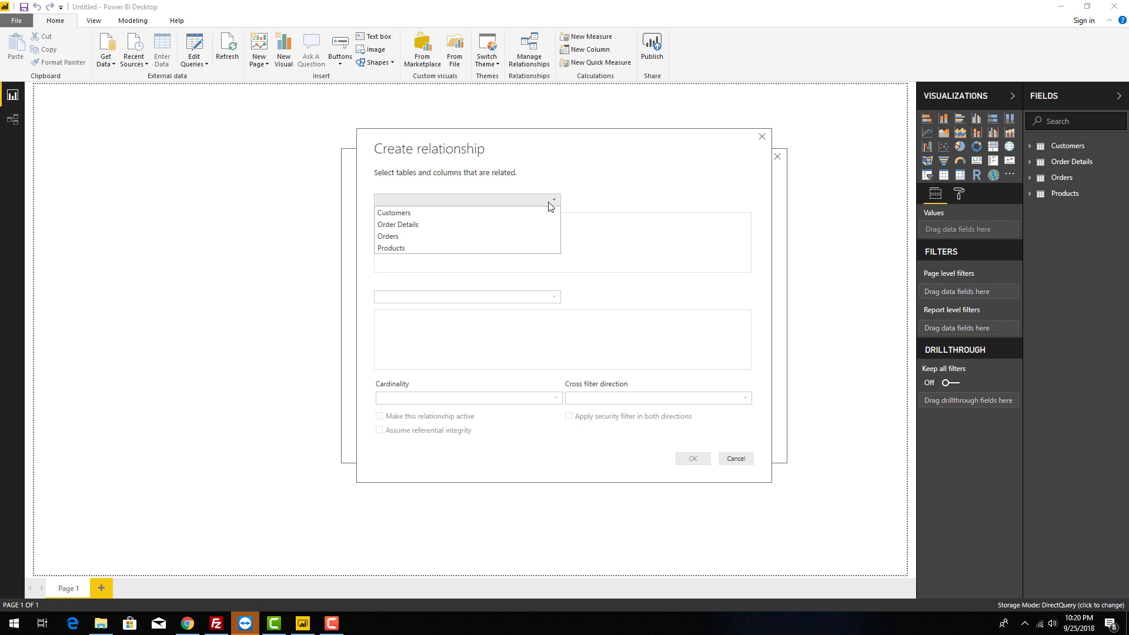
click(434, 227)
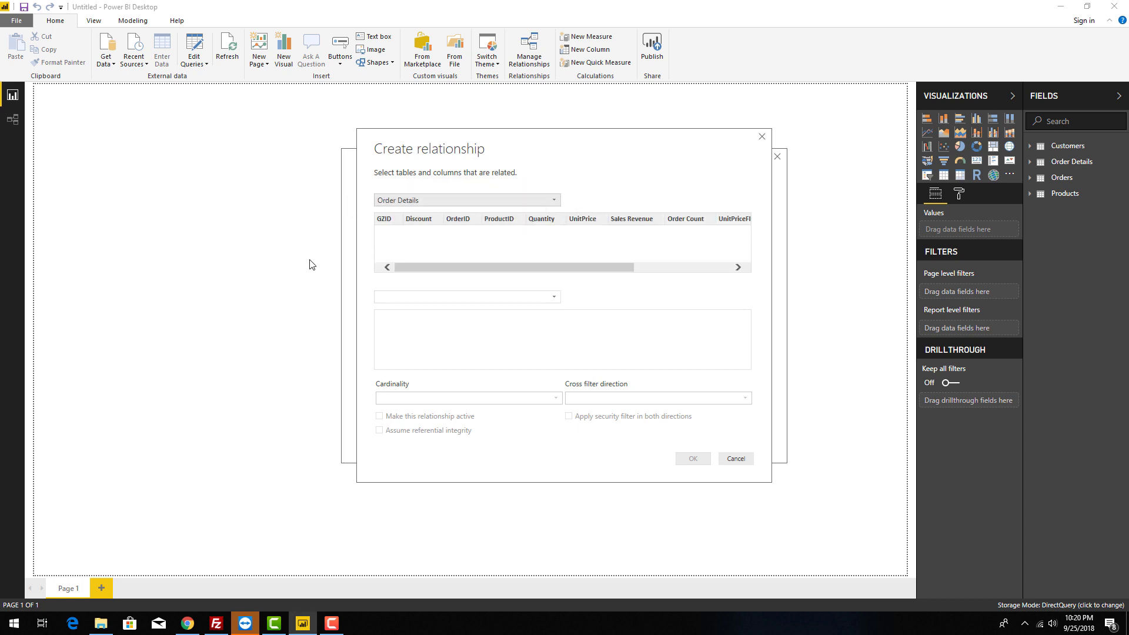
click(438, 297)
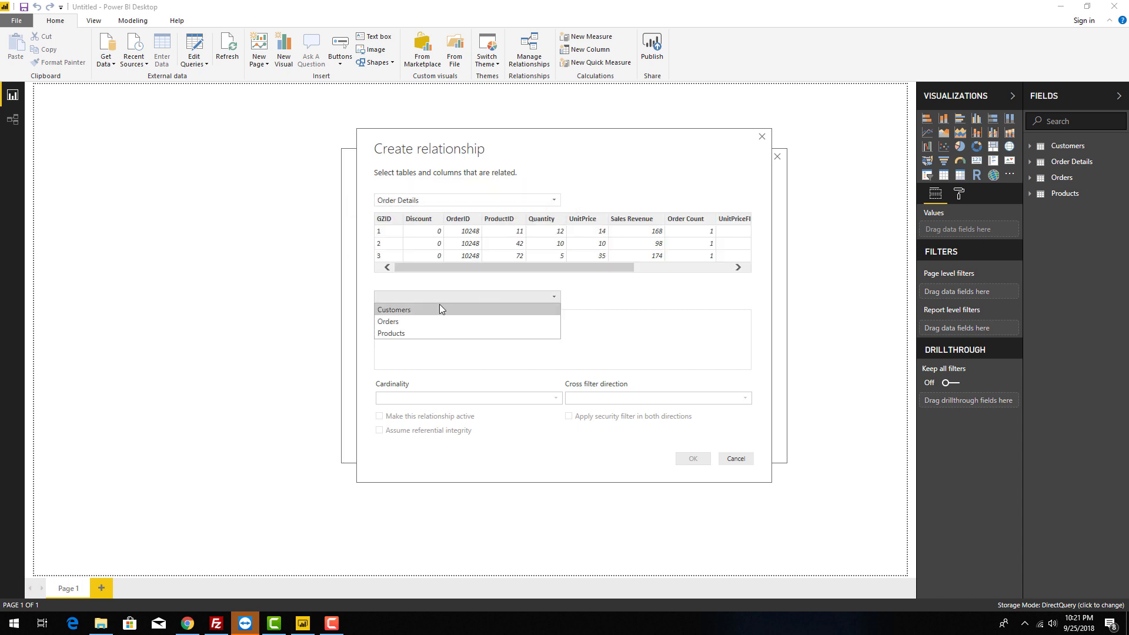
click(411, 330)
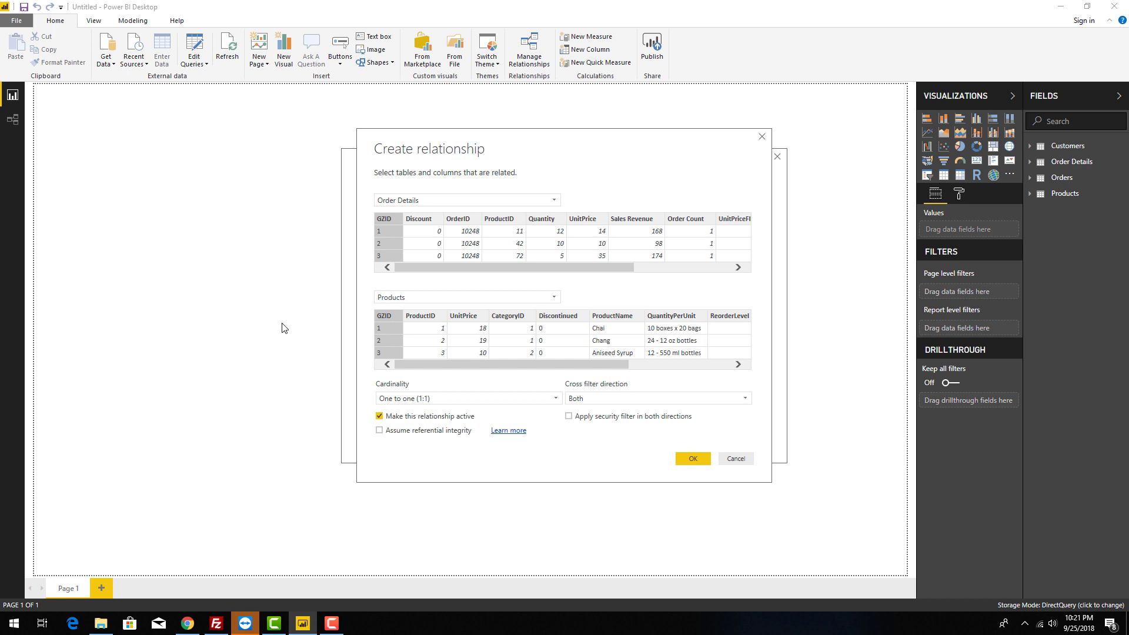
click(396, 400)
click(397, 410)
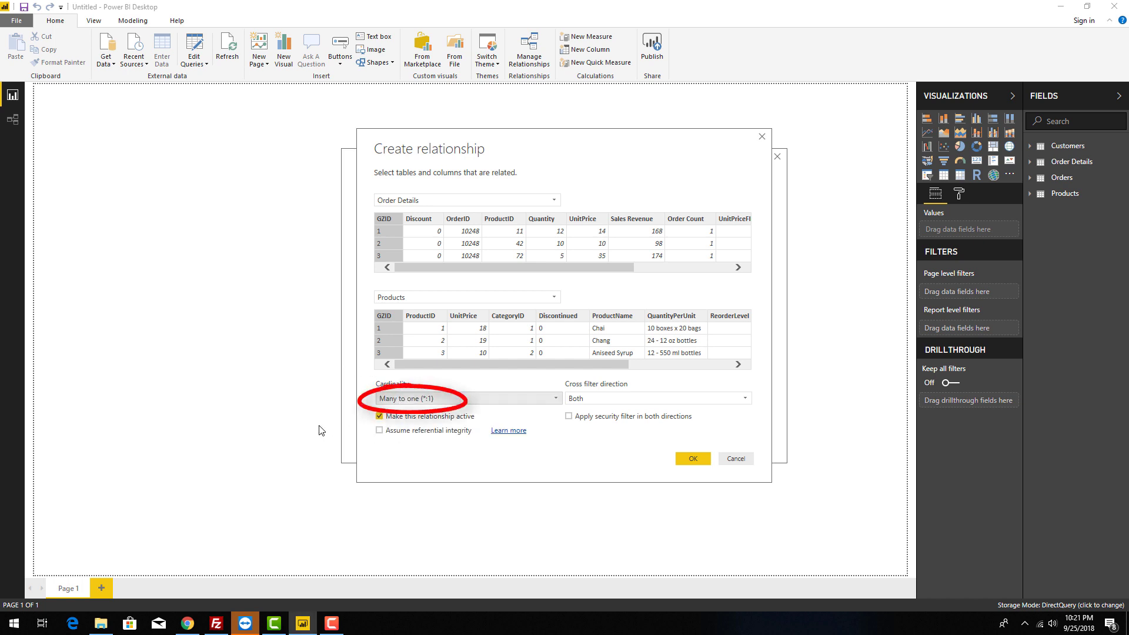
click(600, 400)
click(600, 409)
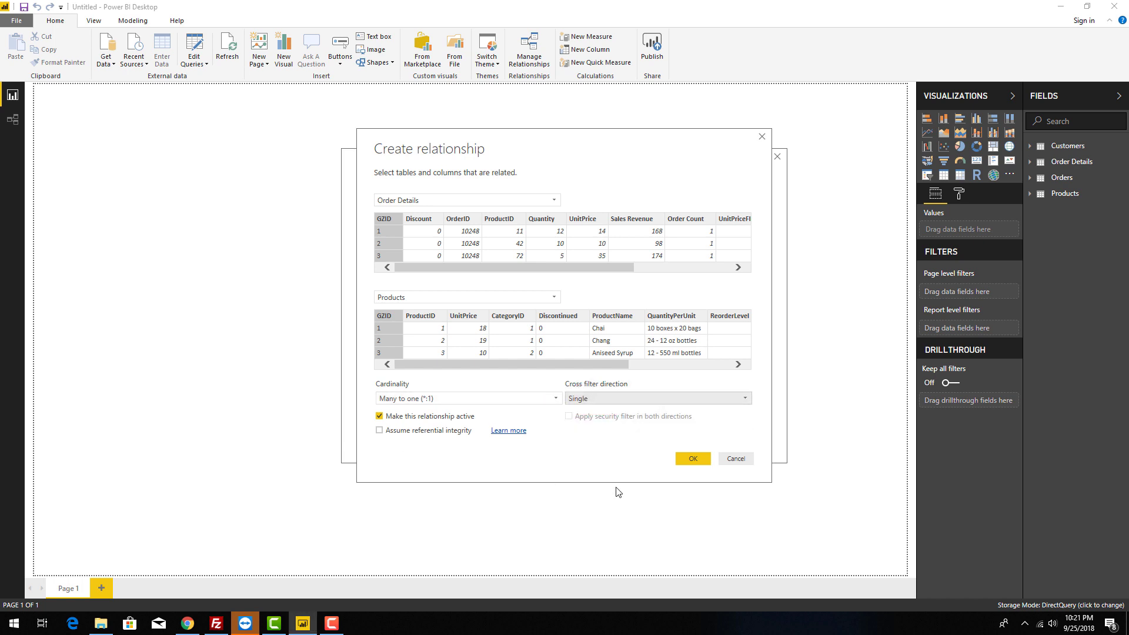
click(692, 459)
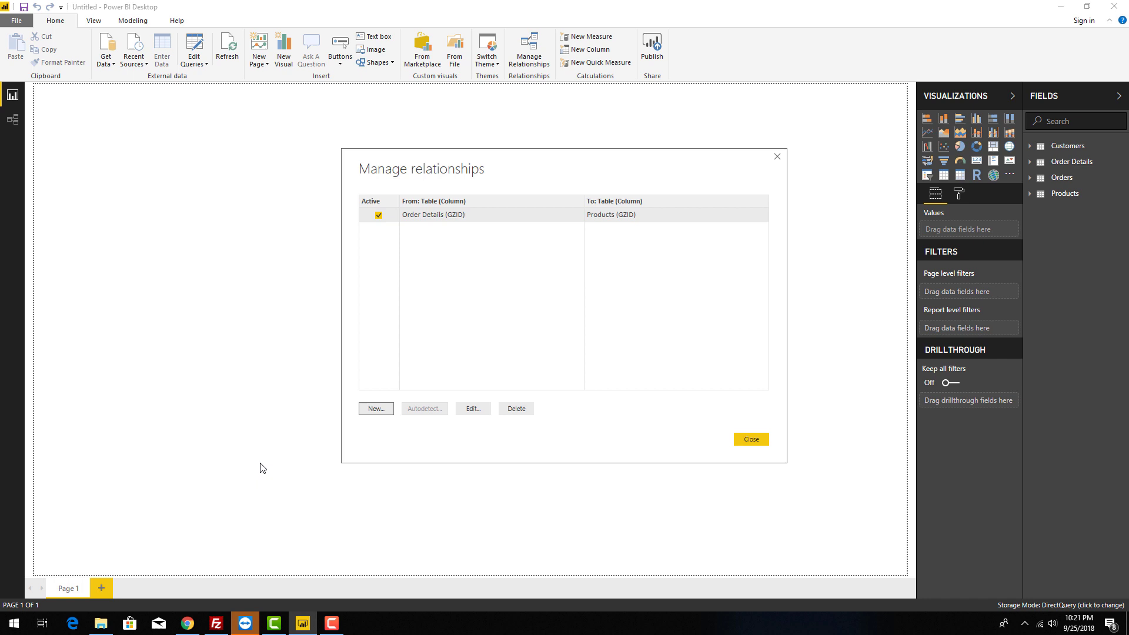
Step: Relate Order Details to Customers as many-to-one with single cross-filter direction
click(375, 410)
click(388, 201)
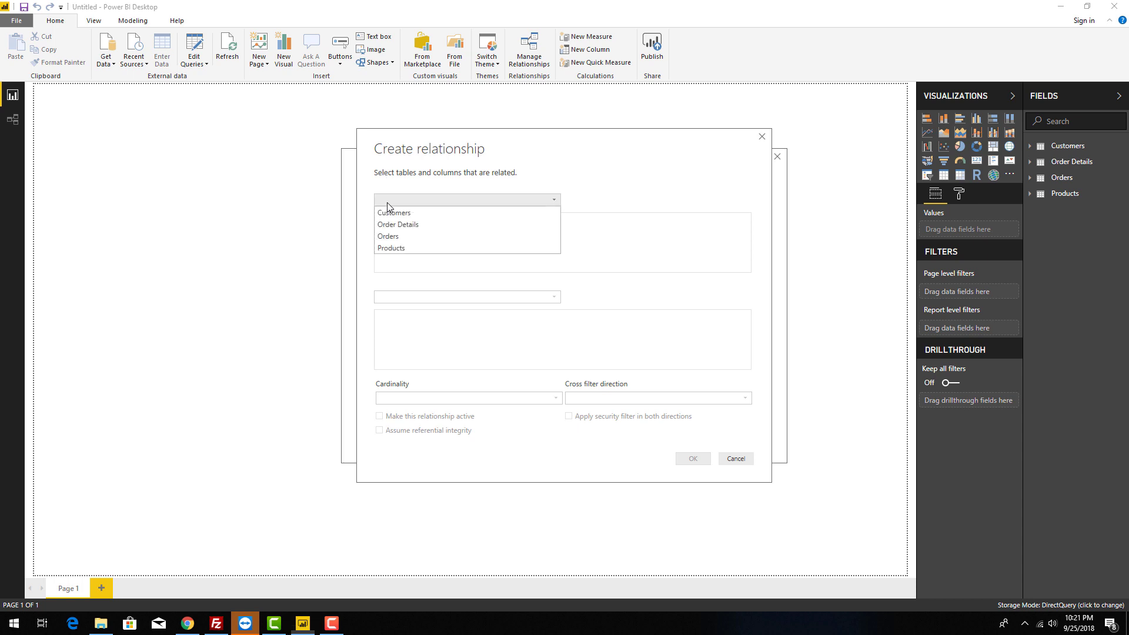
click(390, 225)
click(396, 297)
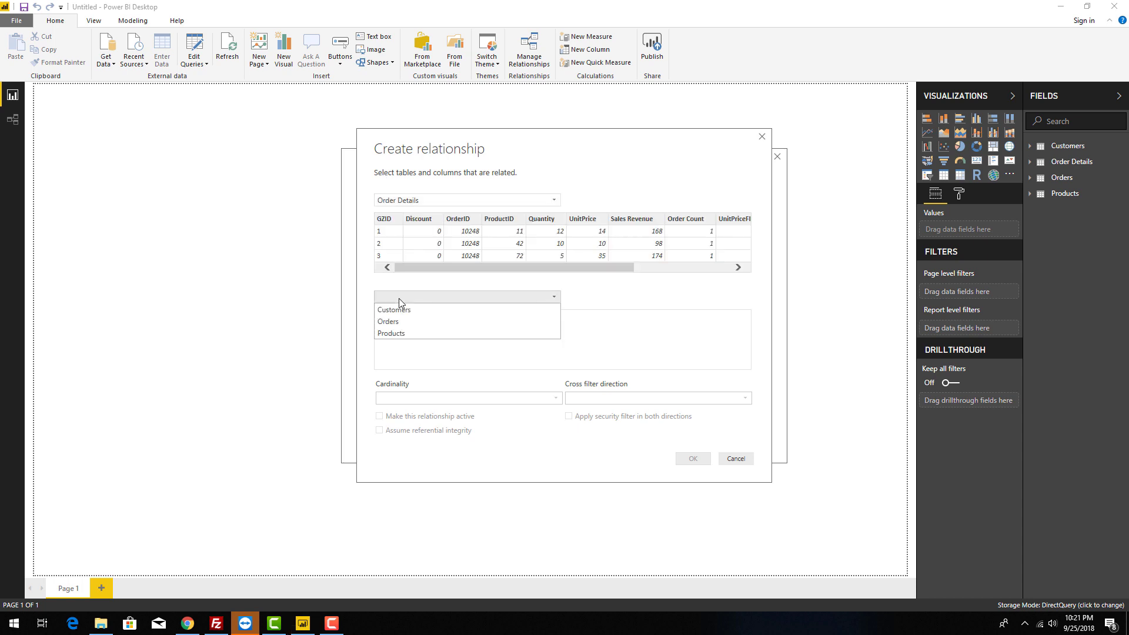
click(394, 310)
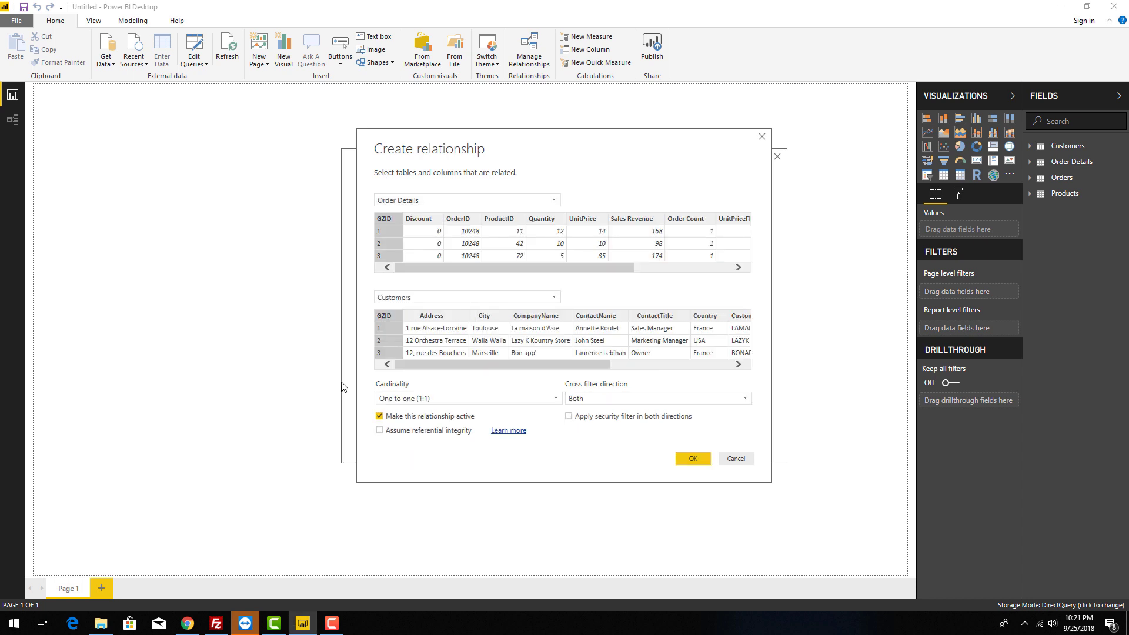
click(384, 400)
click(387, 411)
click(582, 398)
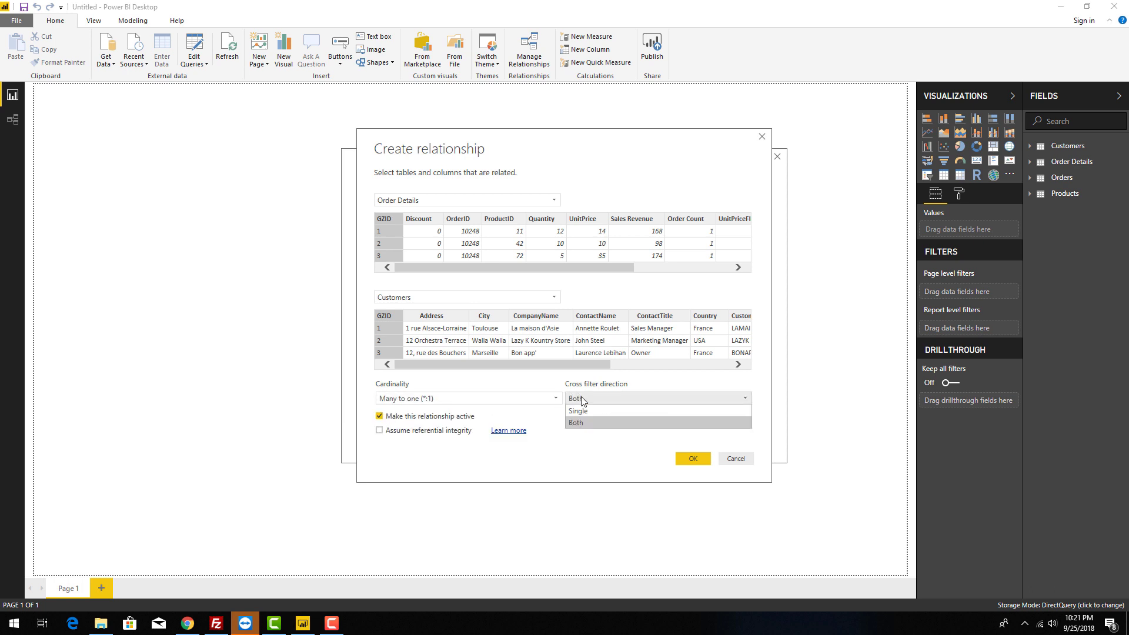
click(585, 410)
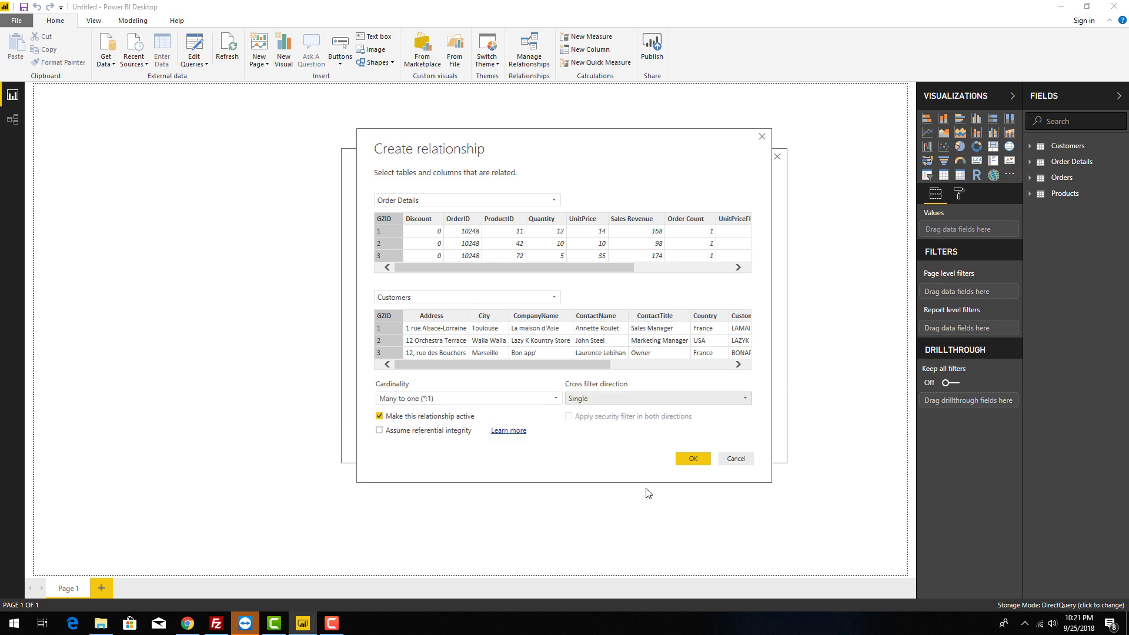
click(694, 463)
Step: Relate Order Details to Orders with single cross-filter direction
click(390, 409)
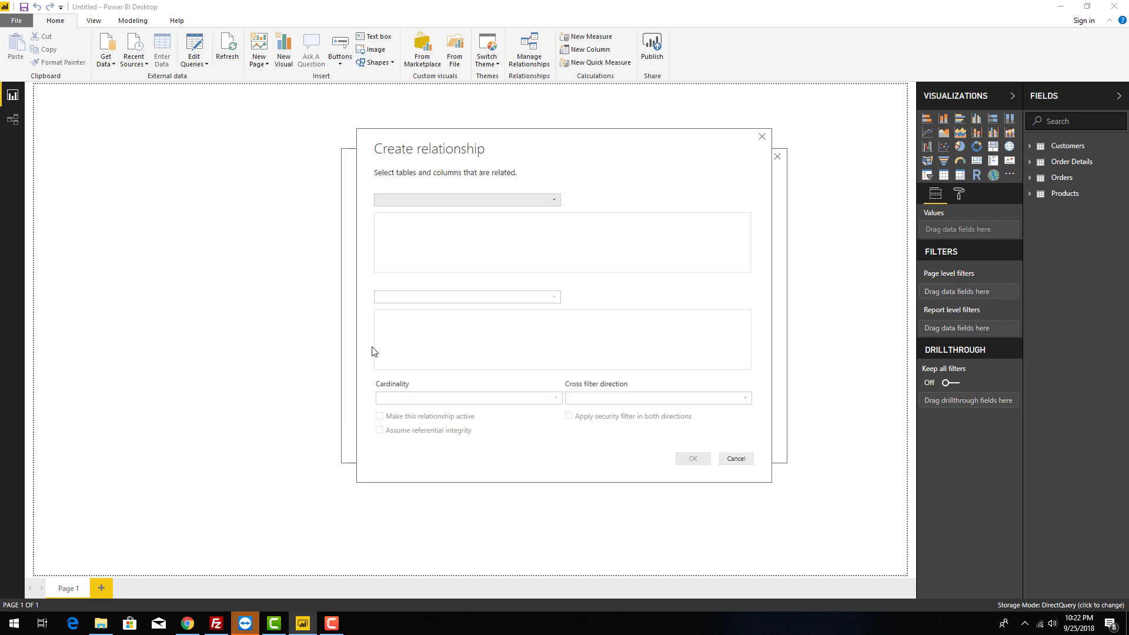
click(399, 203)
click(398, 225)
click(405, 298)
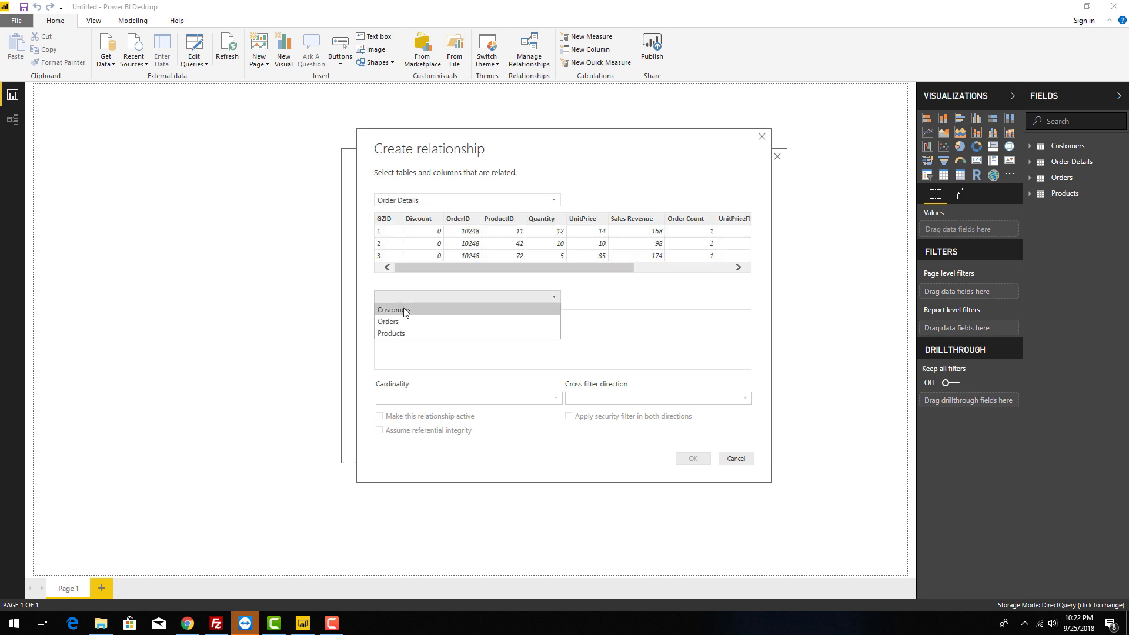
click(400, 322)
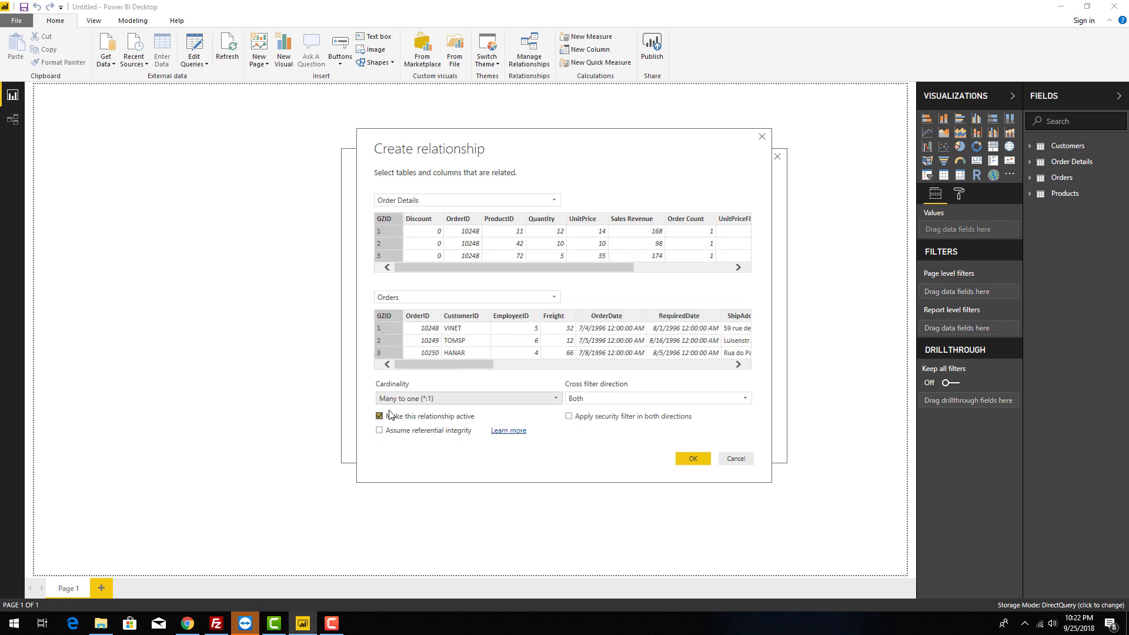
click(647, 398)
click(647, 422)
click(687, 461)
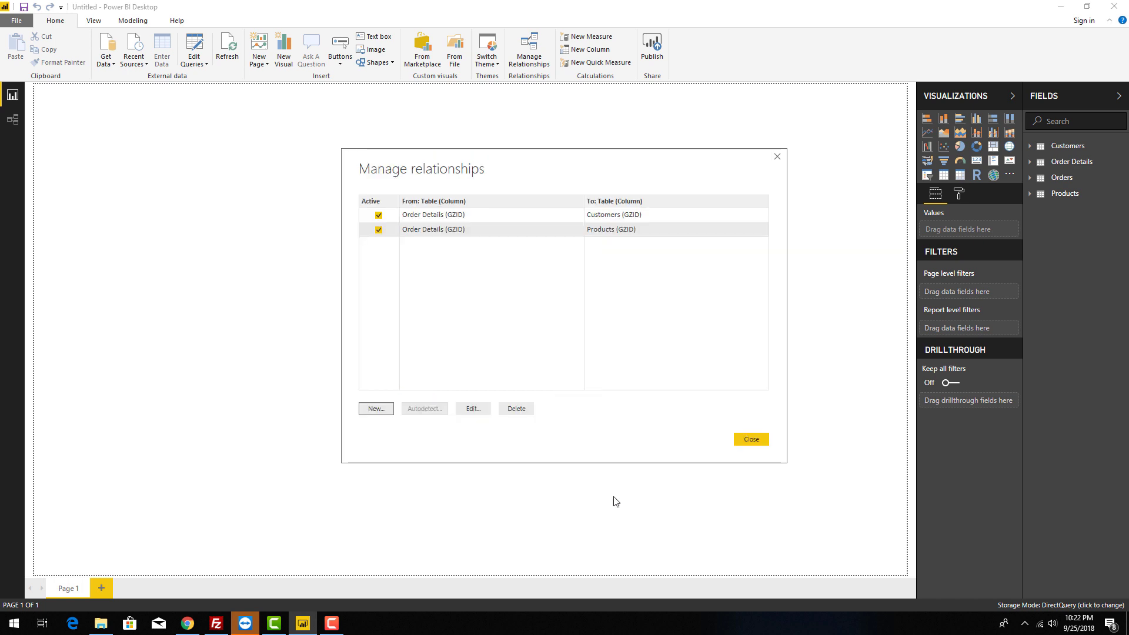
Step: Close Manage Relationships and create a map visual from the Customers Country field
click(744, 445)
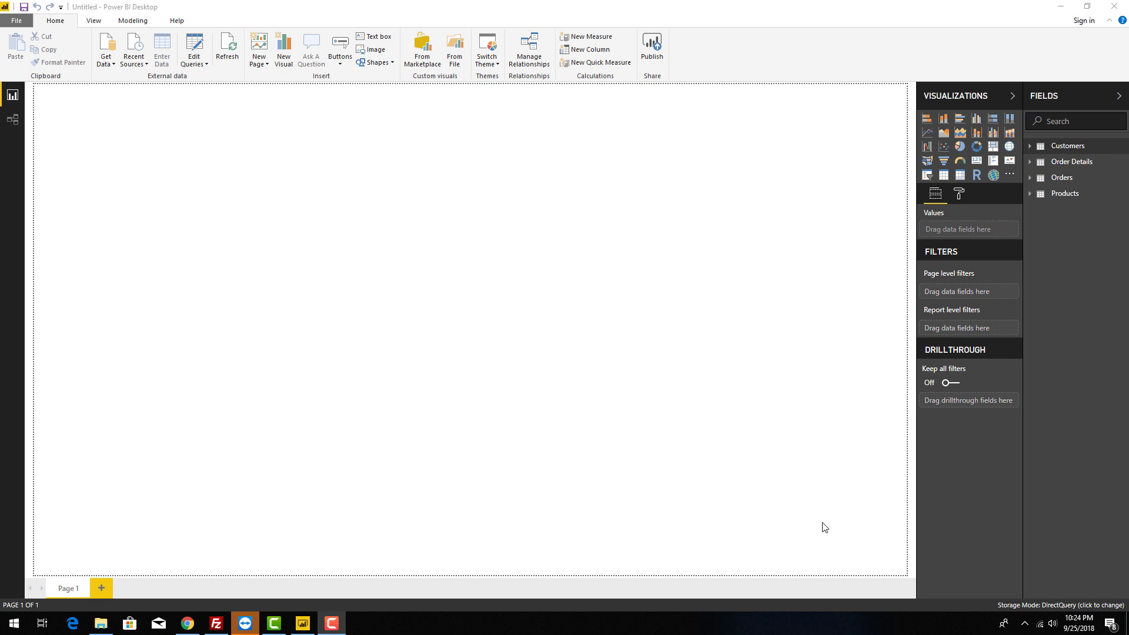
click(1053, 147)
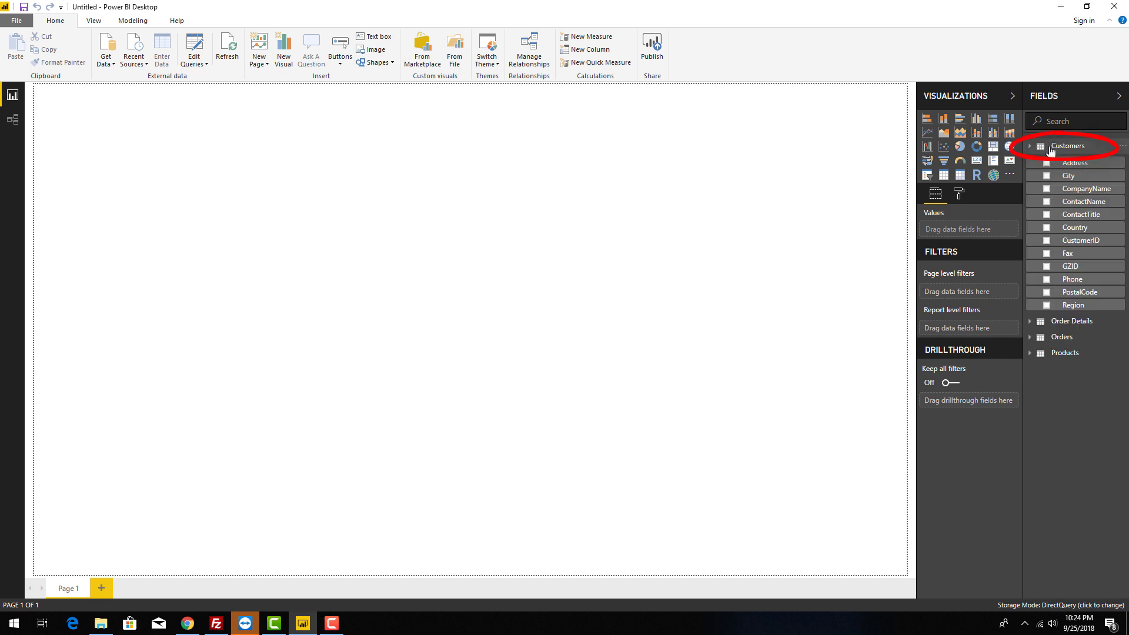
drag(1074, 227, 462, 245)
Step: Add ProductName as legend, Sales Revenue as size and Quantity as tooltip to the map
click(1031, 146)
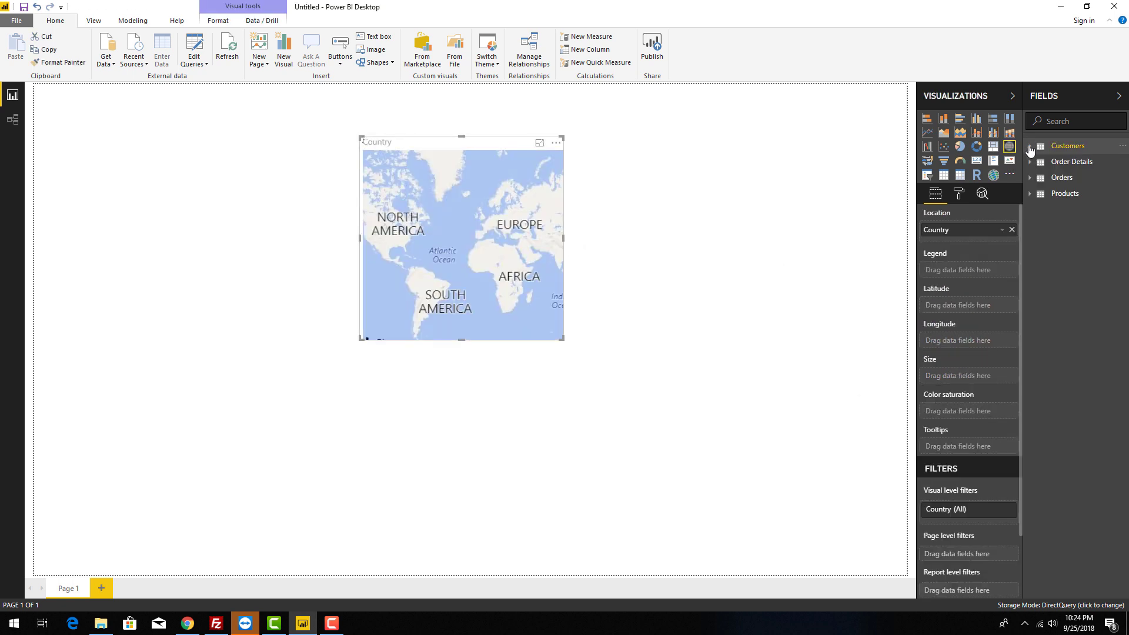
click(1030, 193)
drag(1084, 263, 994, 270)
click(1031, 193)
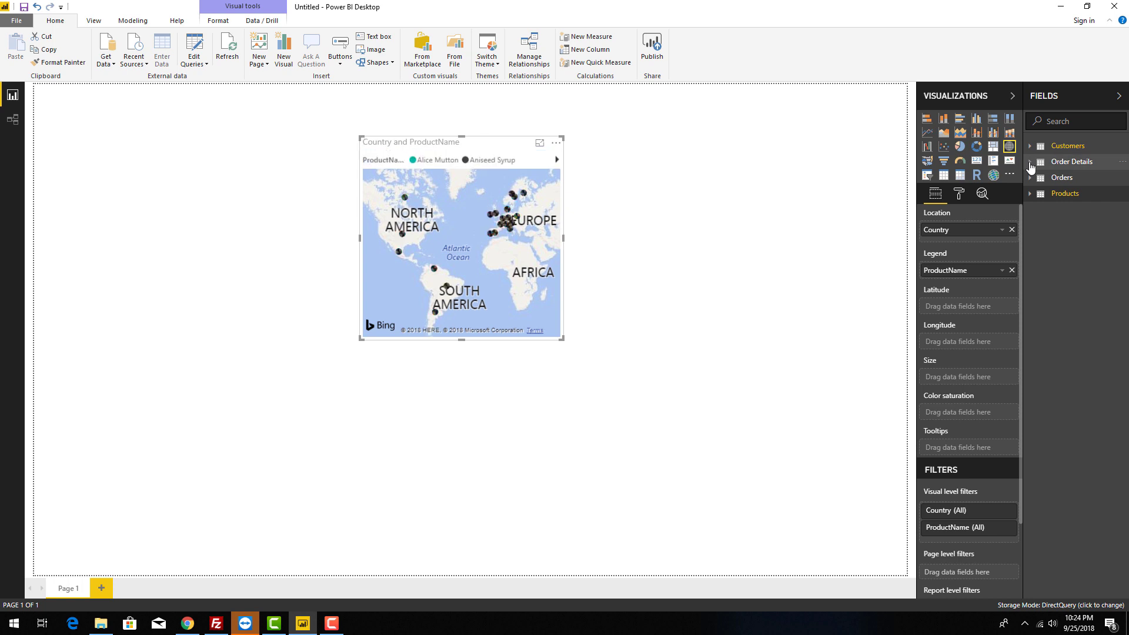
click(1030, 162)
drag(1073, 270, 454, 239)
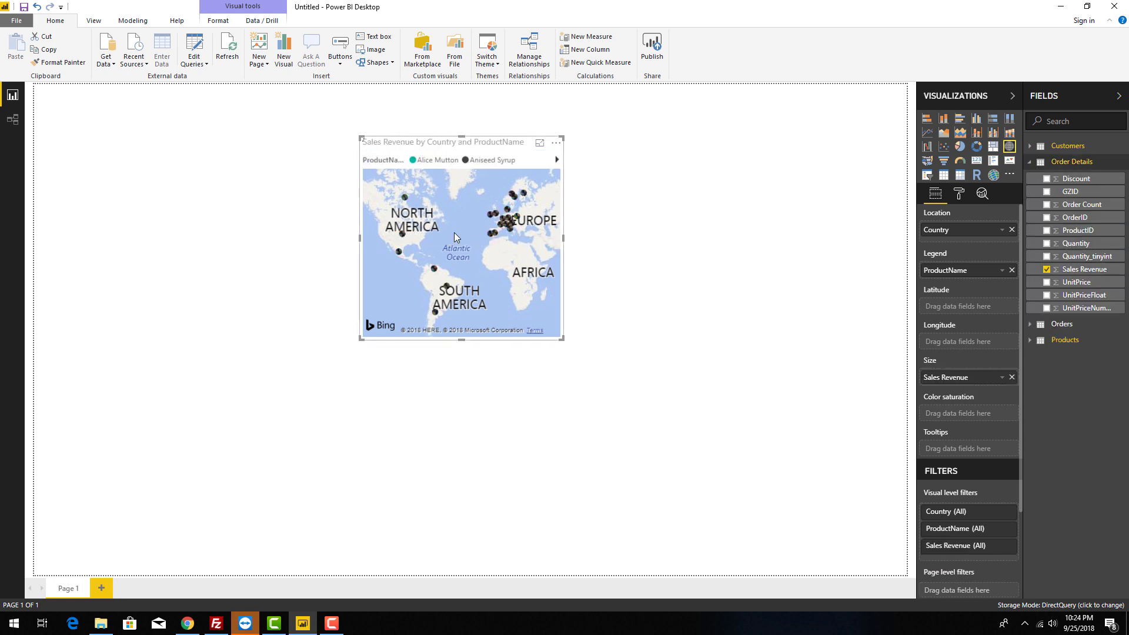
drag(1077, 244, 479, 229)
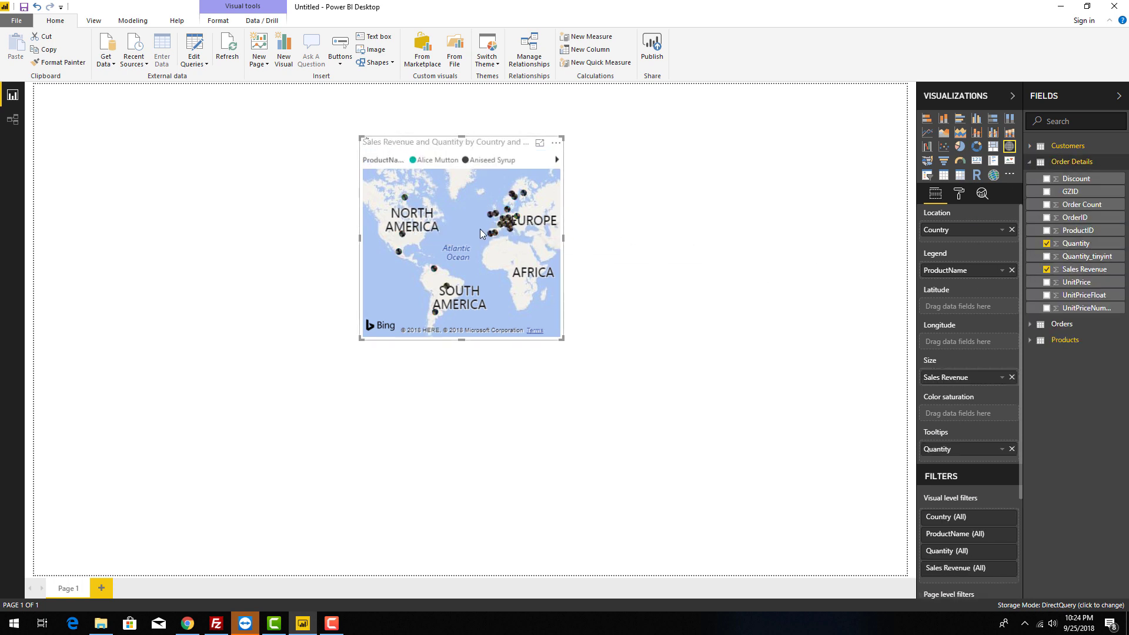
Step: Enlarge the map visual by widening it across and stretching it down the page
click(1008, 147)
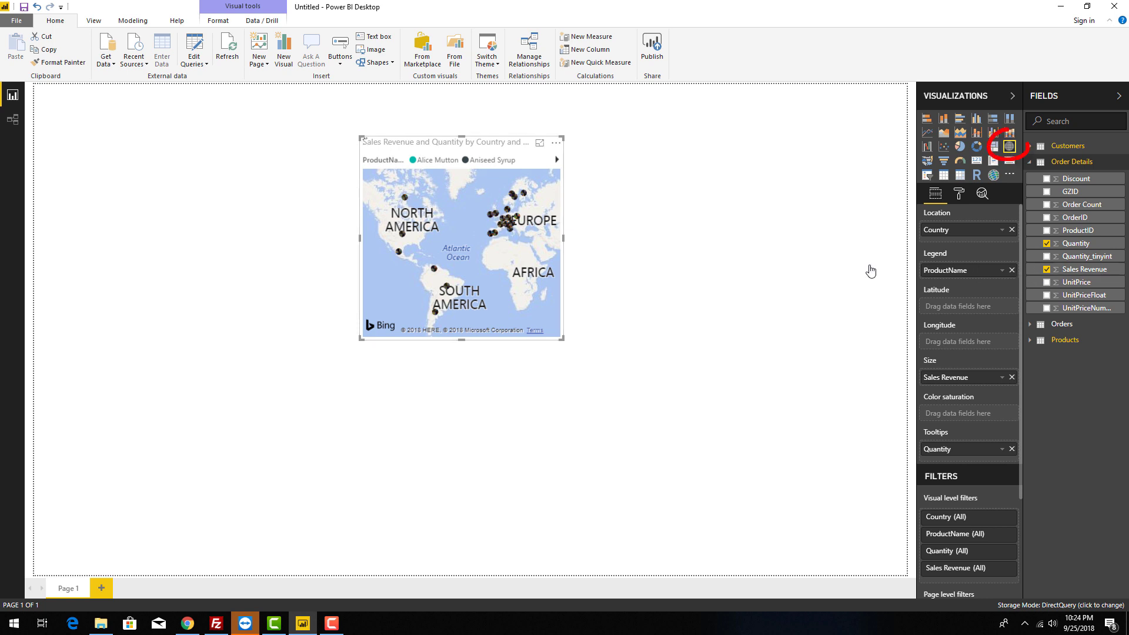
drag(564, 238, 852, 236)
drag(606, 340, 618, 570)
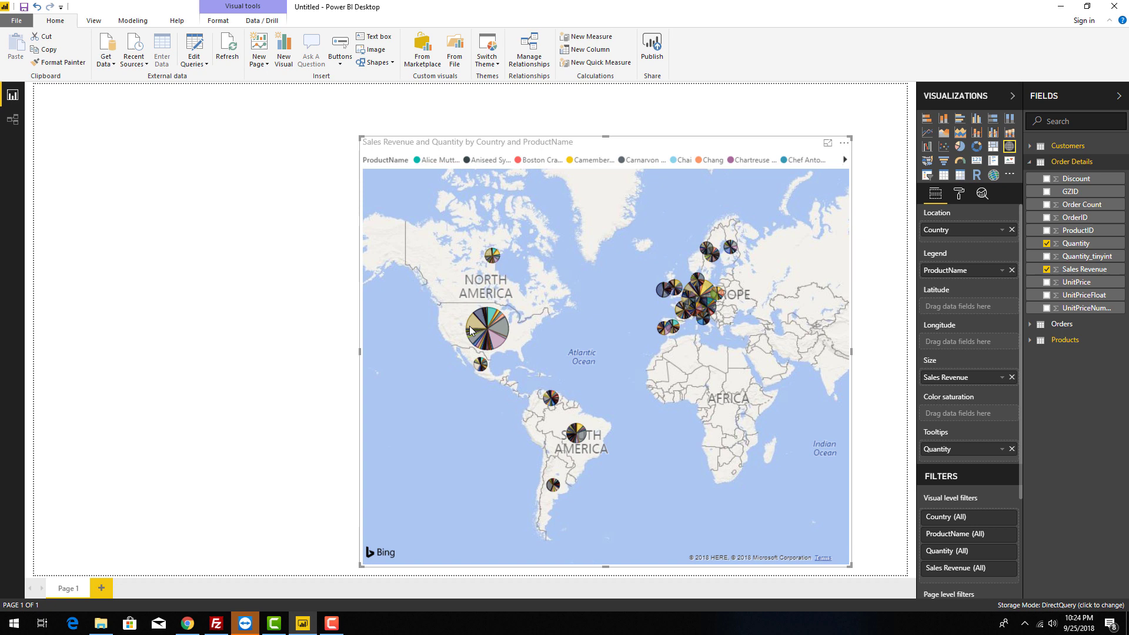
scroll(476, 331, up, 2)
scroll(475, 331, up, 5)
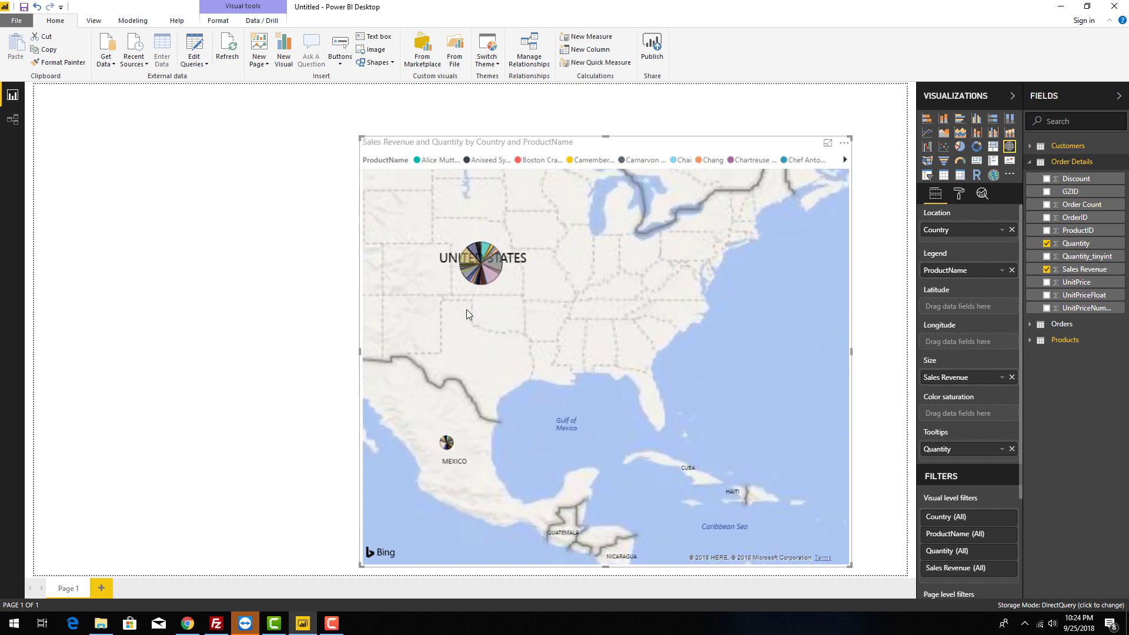
scroll(476, 260, down, 3)
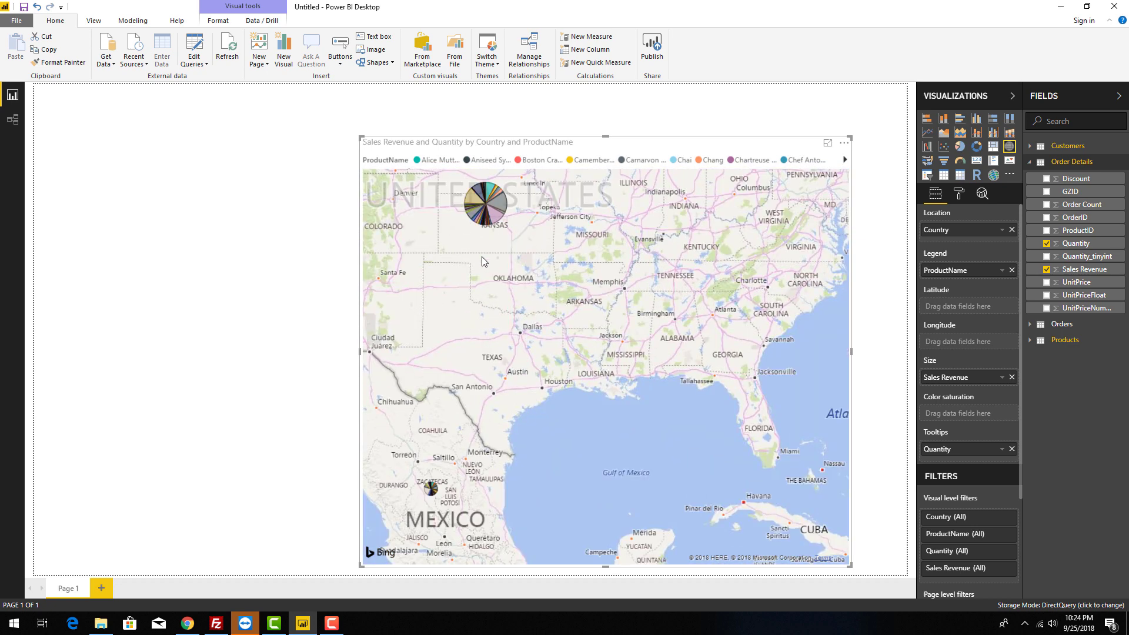
Step: Switch the visual to a stacked bar chart
mouse_move(497, 219)
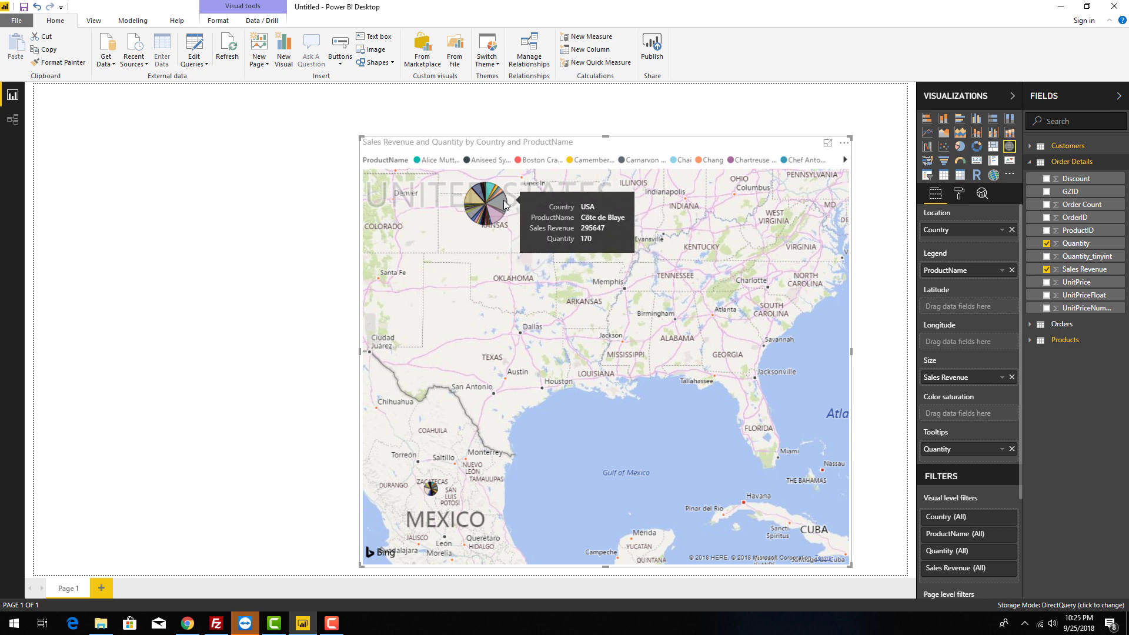
click(922, 117)
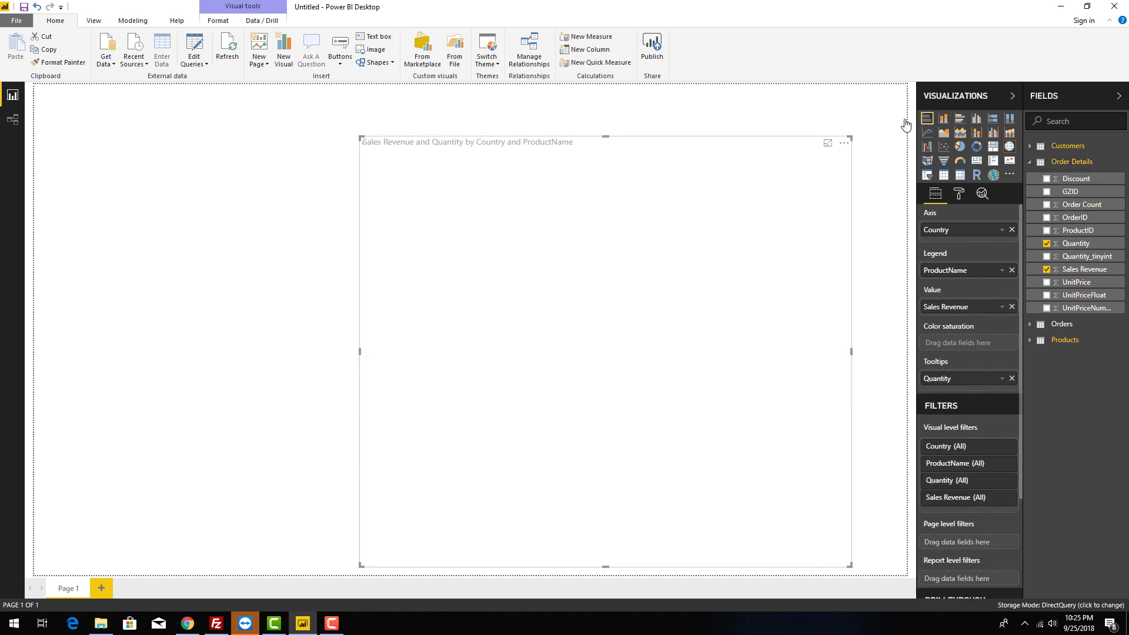
click(961, 134)
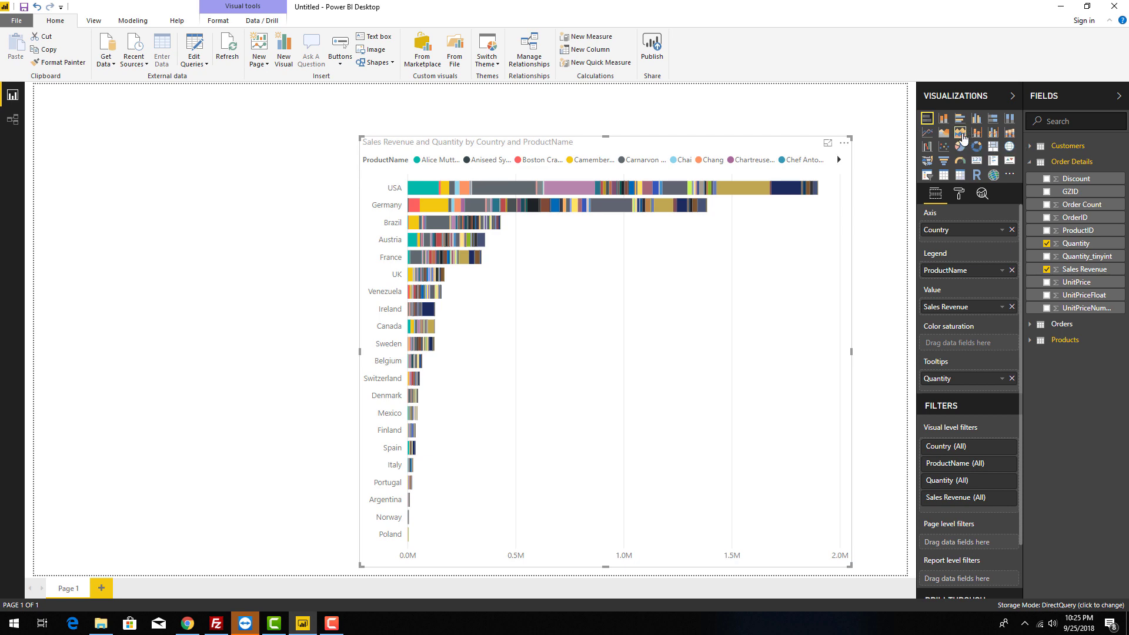